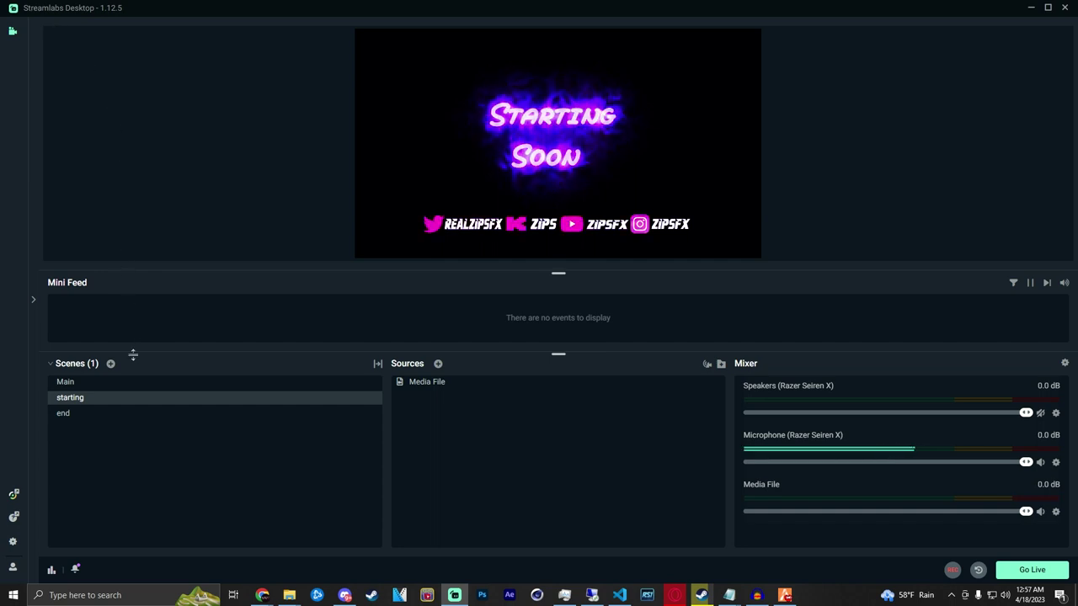
Create a new scene named New.
left_click(111, 363)
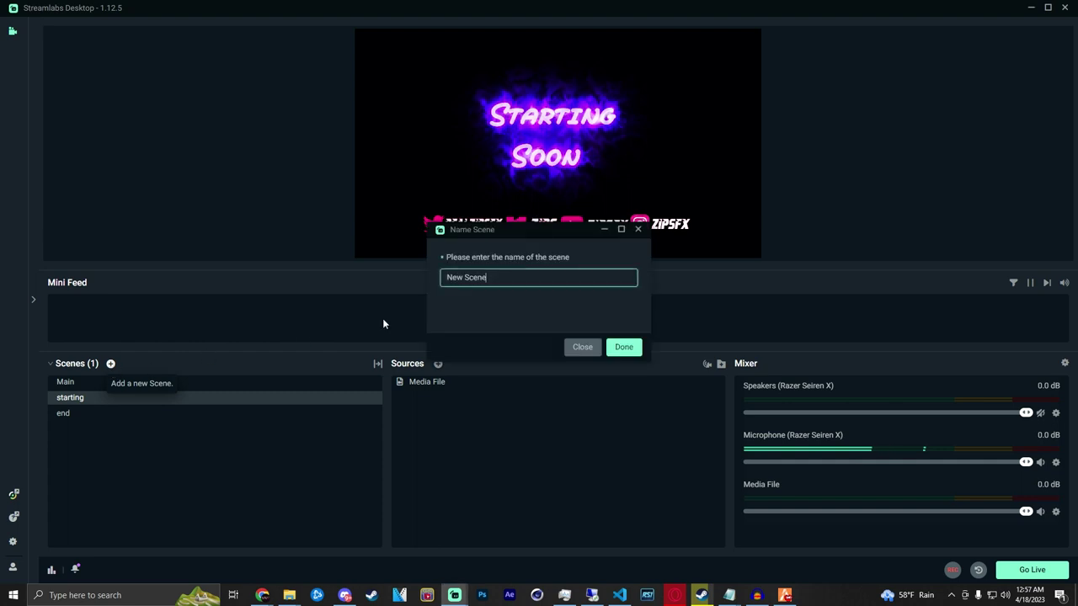
left_click_drag(470, 290, 465, 287)
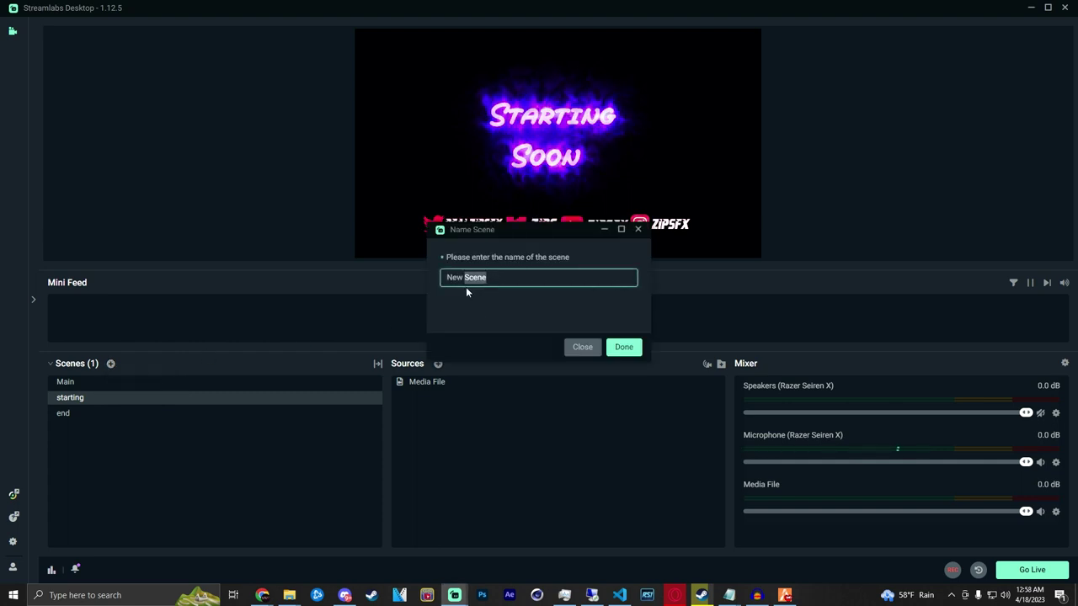
key("BackSpace")
left_click(621, 348)
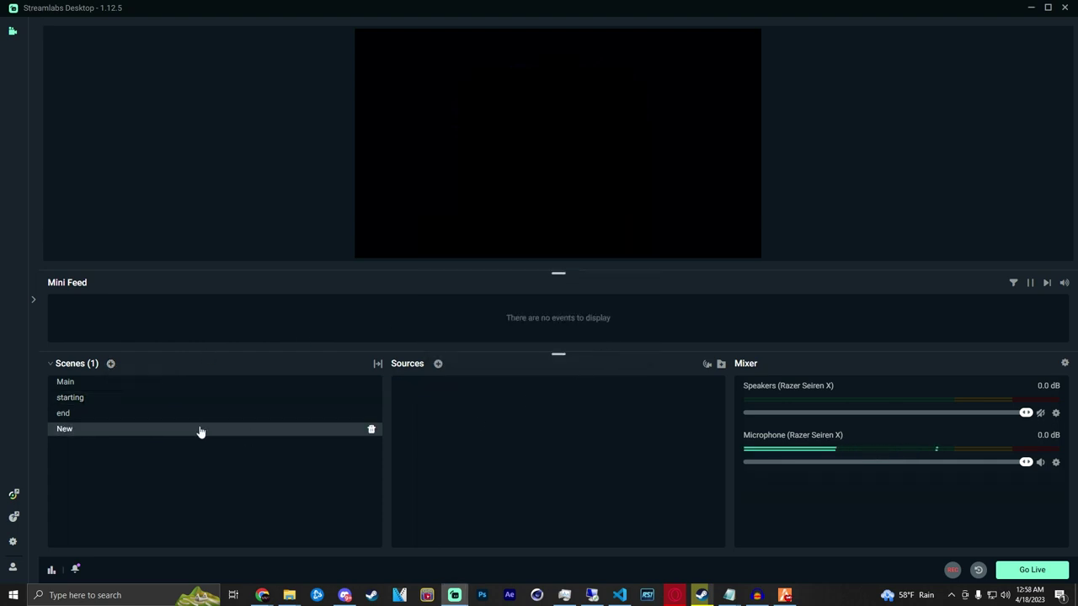
Add an Application Audio Capture source named Discord to the scene.
left_click(438, 365)
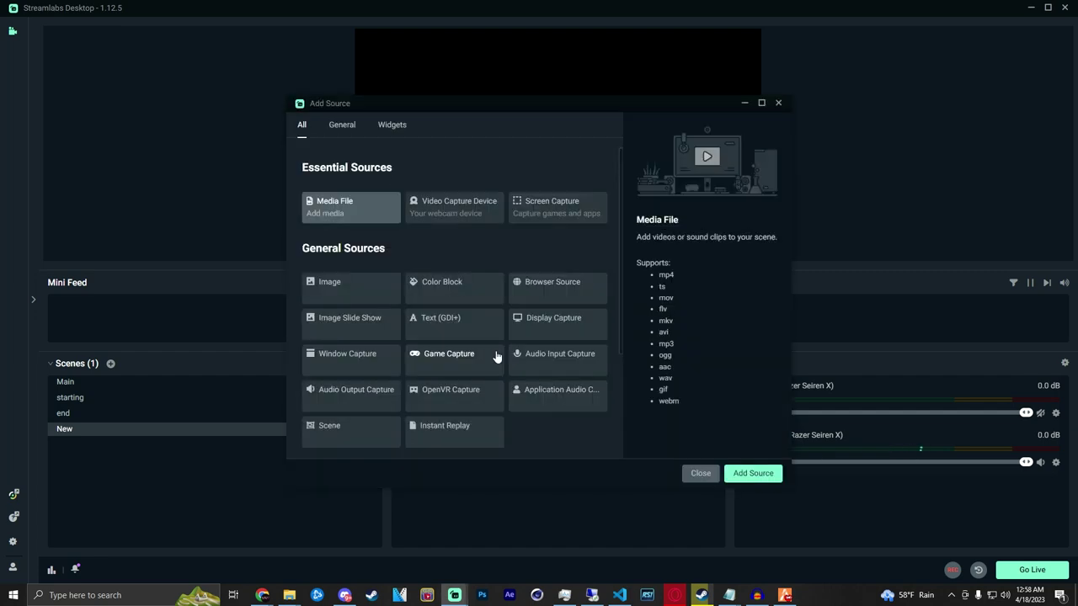
left_click(556, 393)
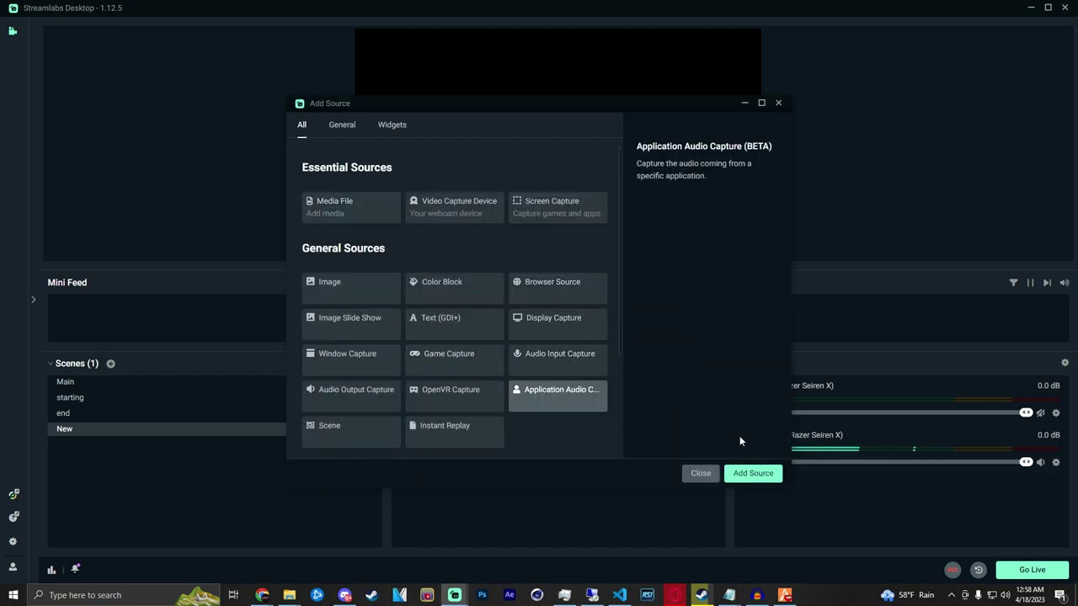
left_click(753, 473)
key("ctrl+a")
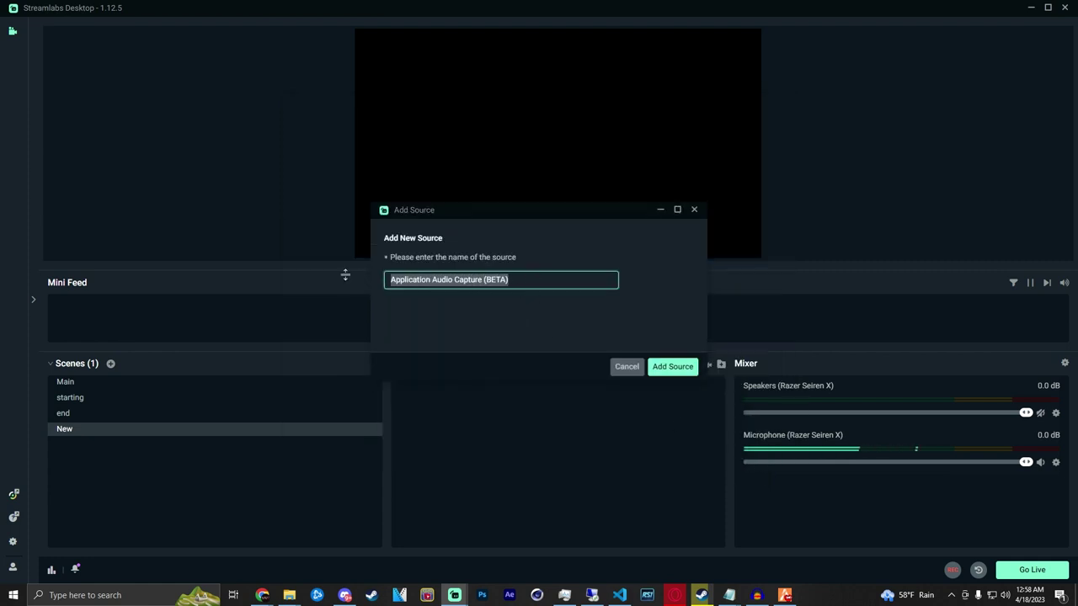
key("BackSpace")
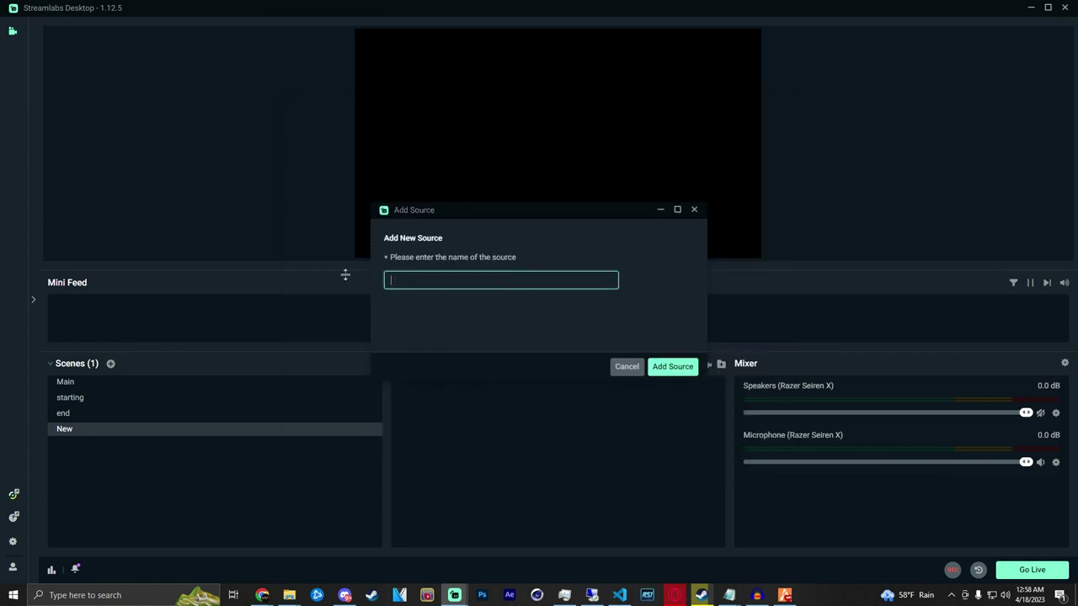
type("A")
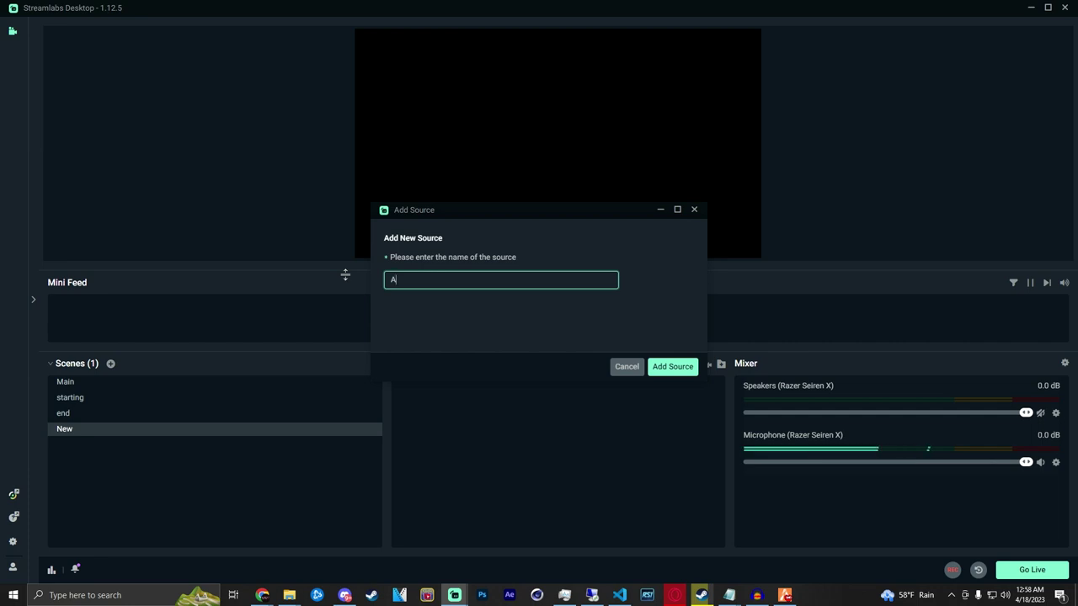
type("Discord")
key("Return")
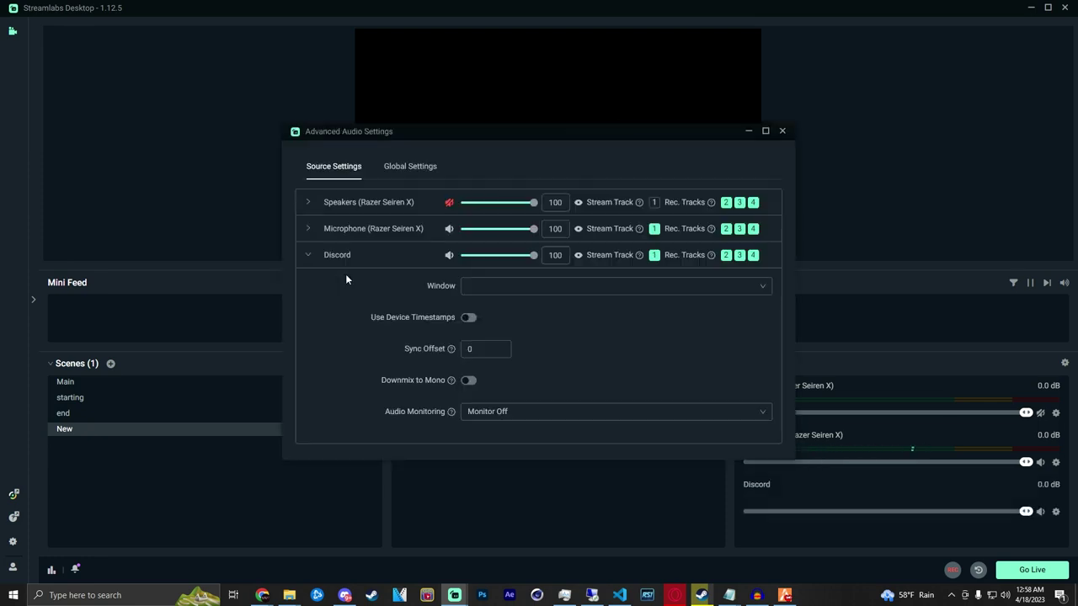
Set the Discord source's window to the Discord app and close its audio settings.
left_click(497, 291)
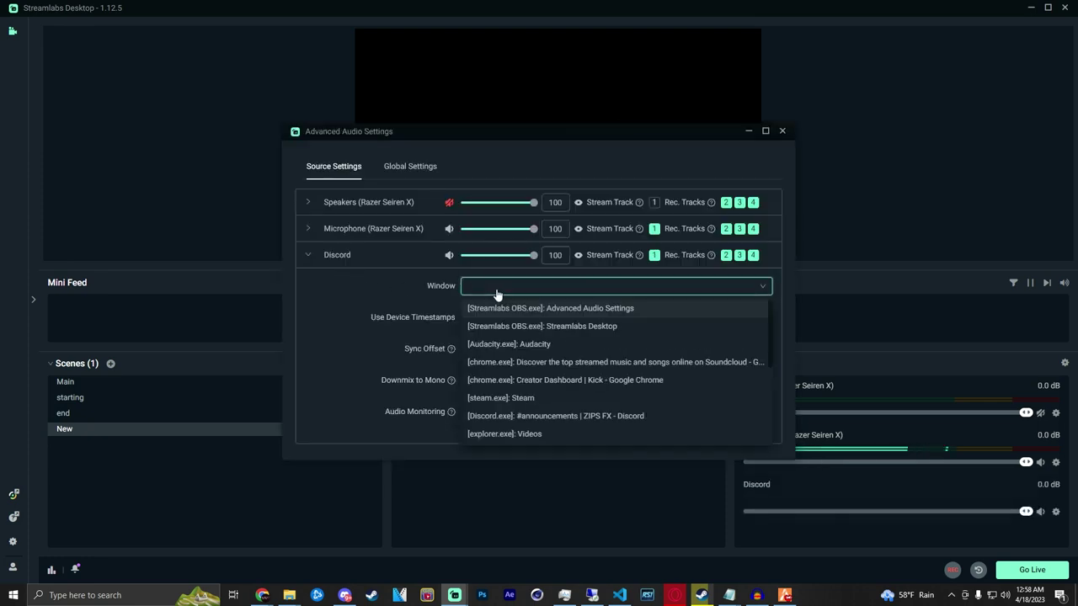
left_click(490, 416)
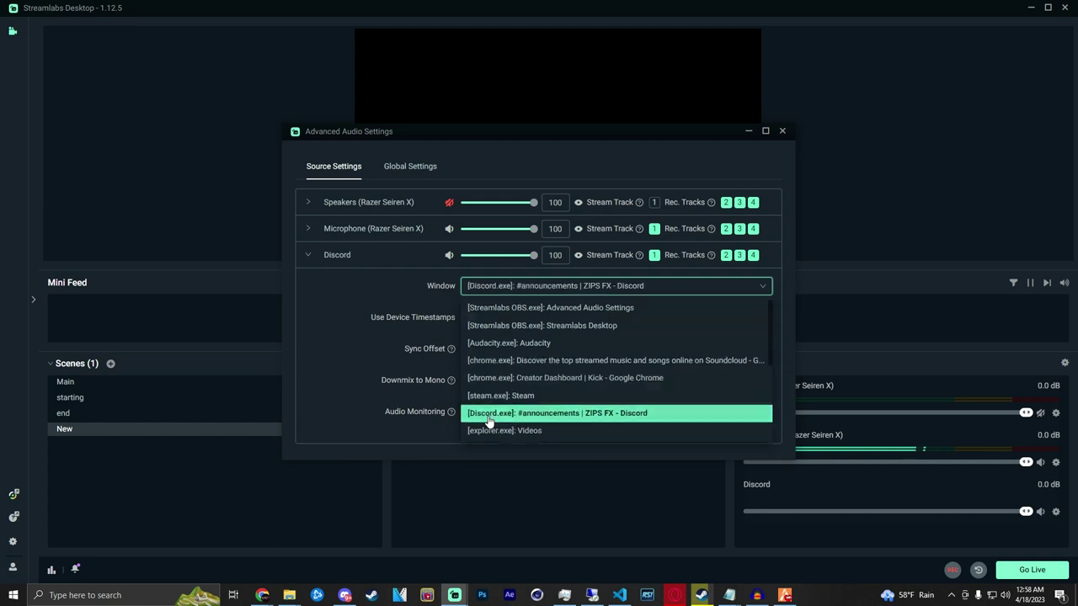
left_click(783, 133)
left_click(437, 365)
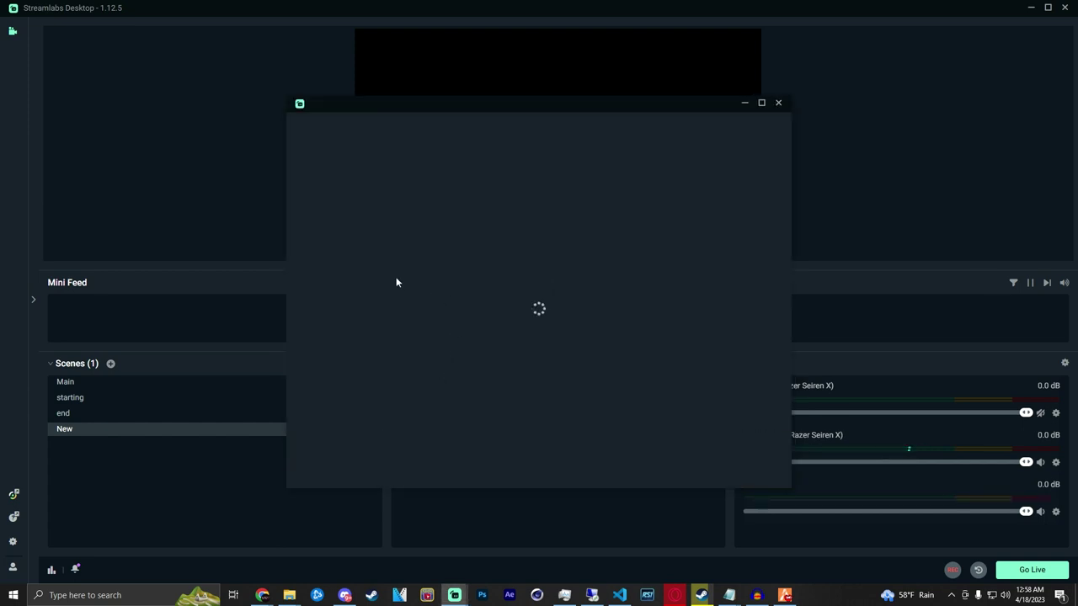
Add a new Application Audio Capture source named Music capturing the SoundCloud Chrome window.
left_click(561, 391)
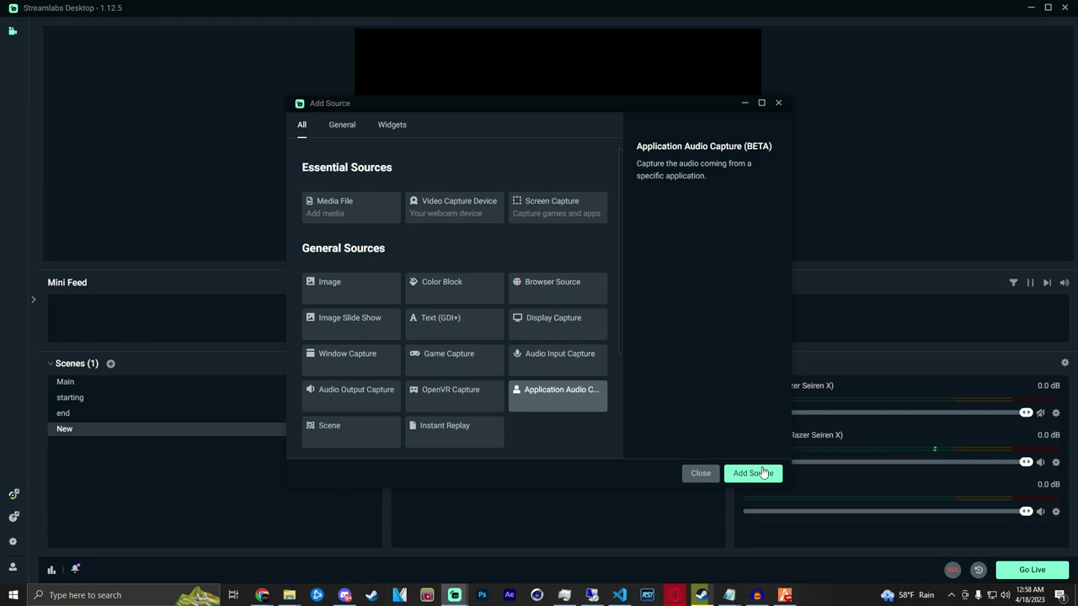
left_click(753, 473)
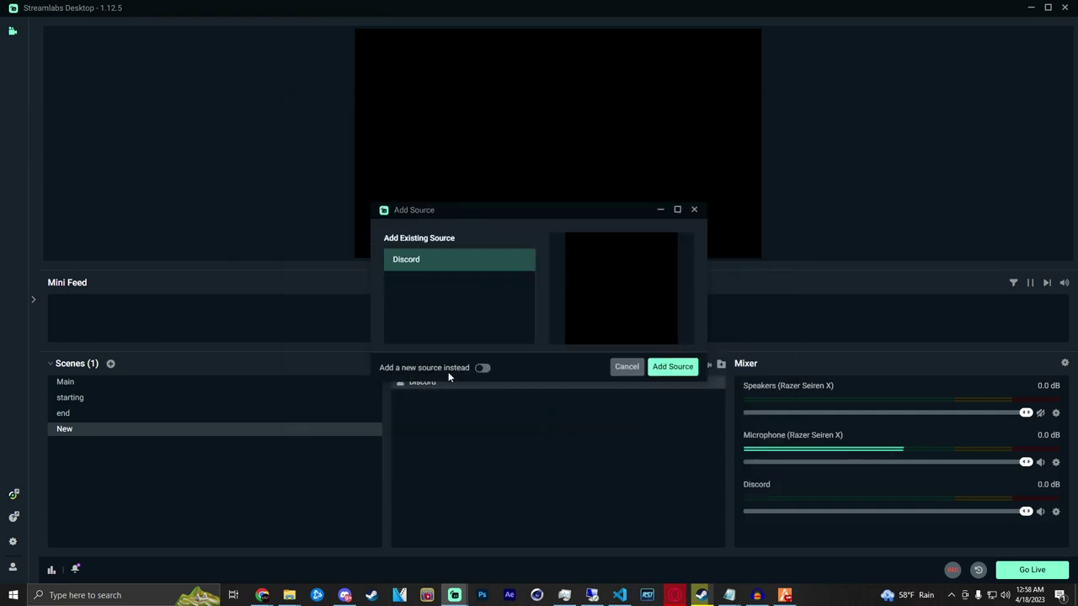
left_click(482, 367)
left_click_drag(510, 279, 340, 287)
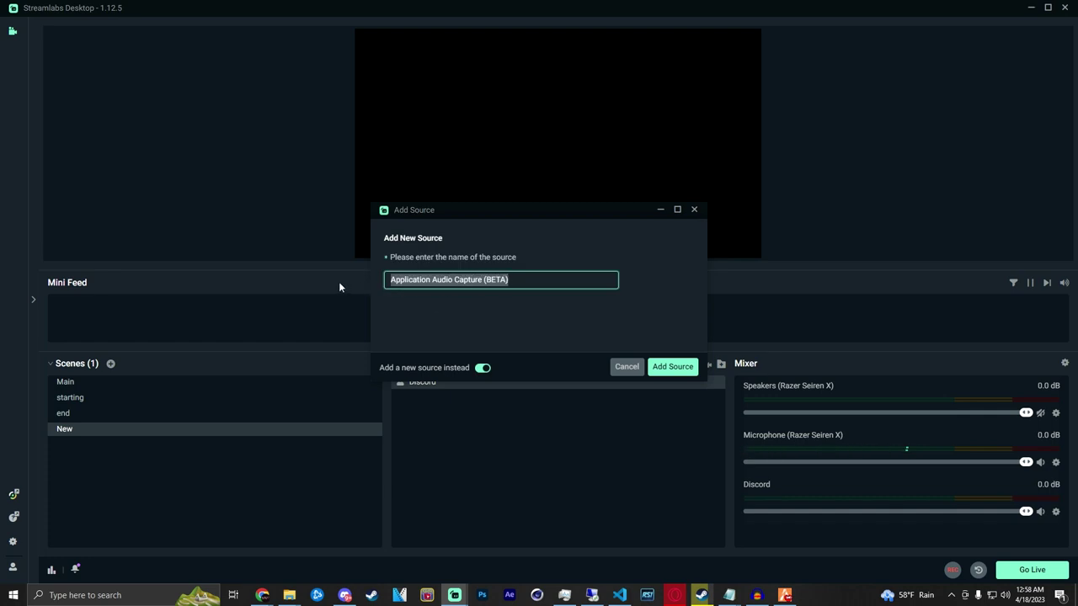
type("Music")
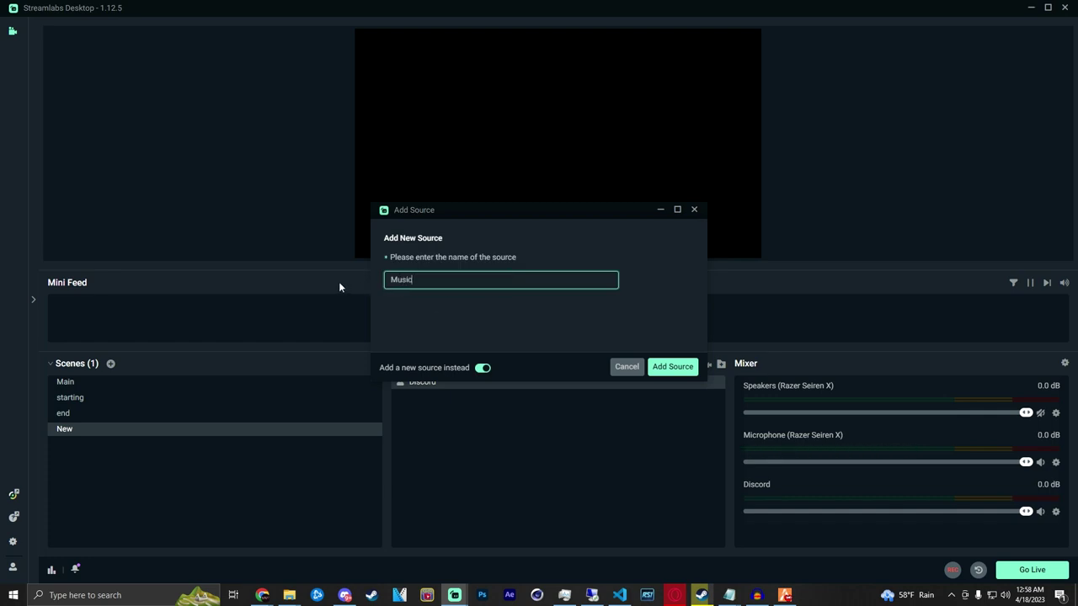
key("Return")
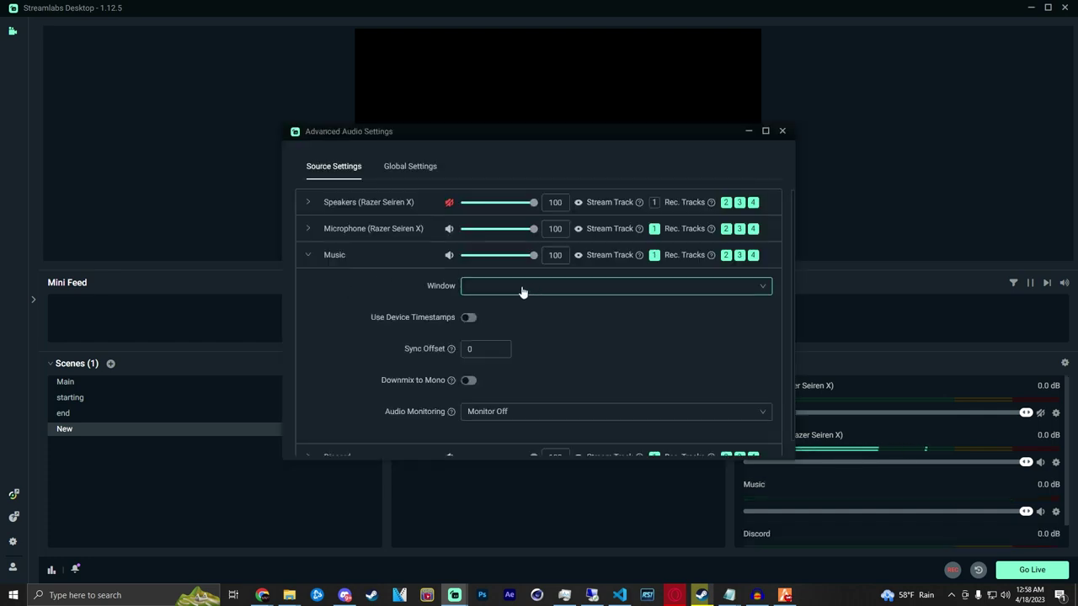
left_click(522, 291)
left_click(512, 365)
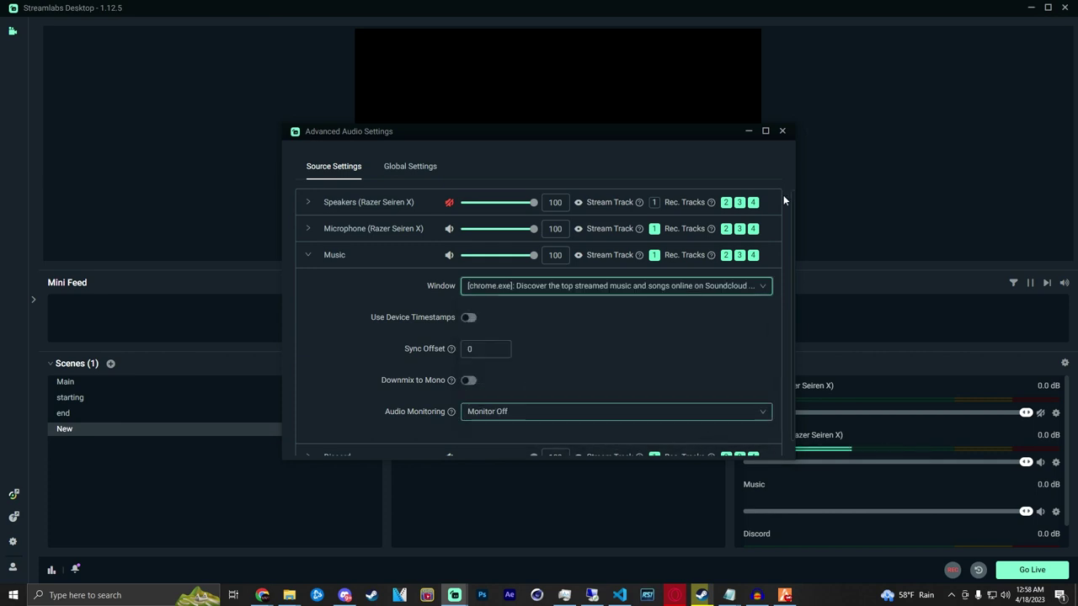
left_click(781, 132)
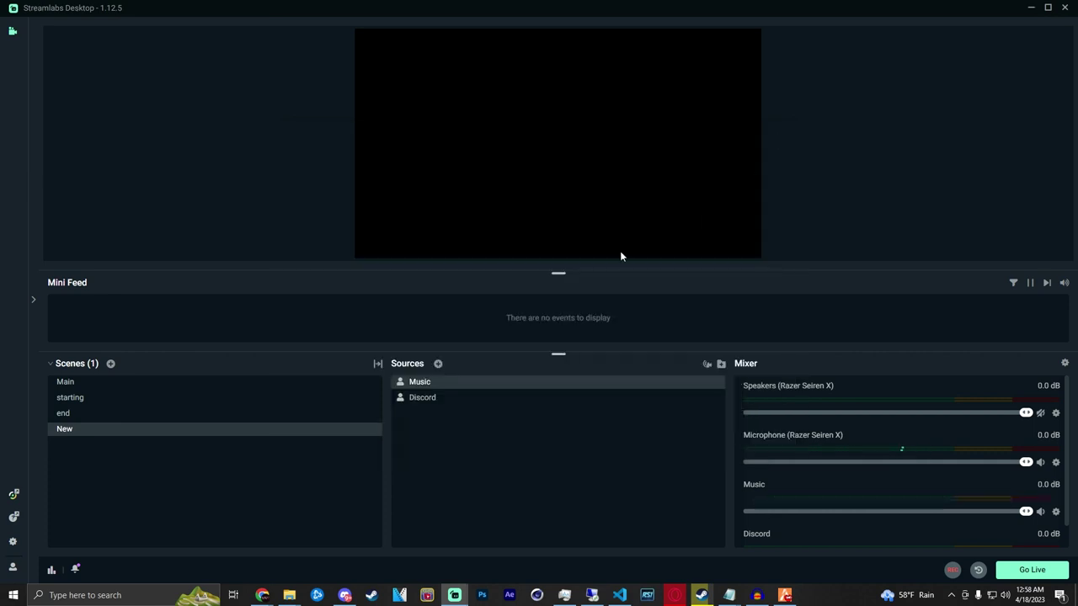
left_click(438, 364)
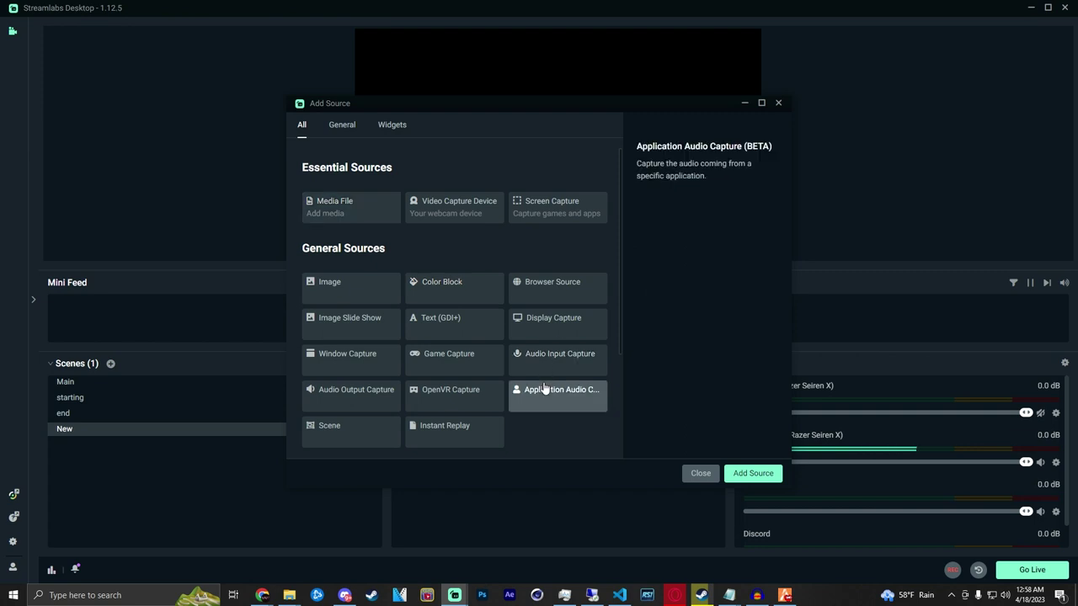
Add a new Application Audio Capture source named FiveM capturing the FiveM GTAProcess window.
left_click(736, 474)
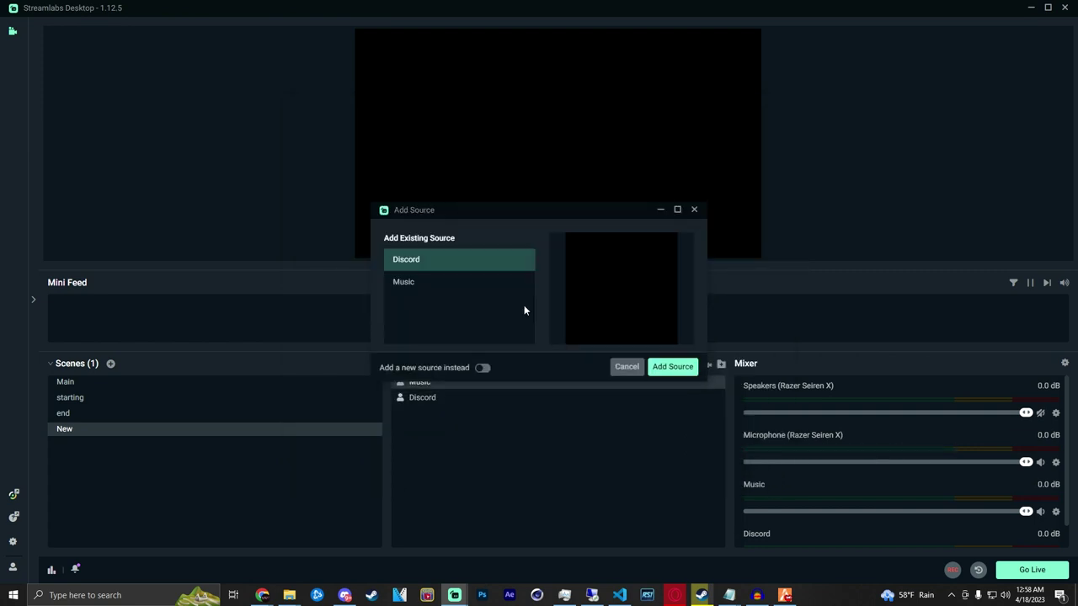
left_click(482, 368)
type("FiveM")
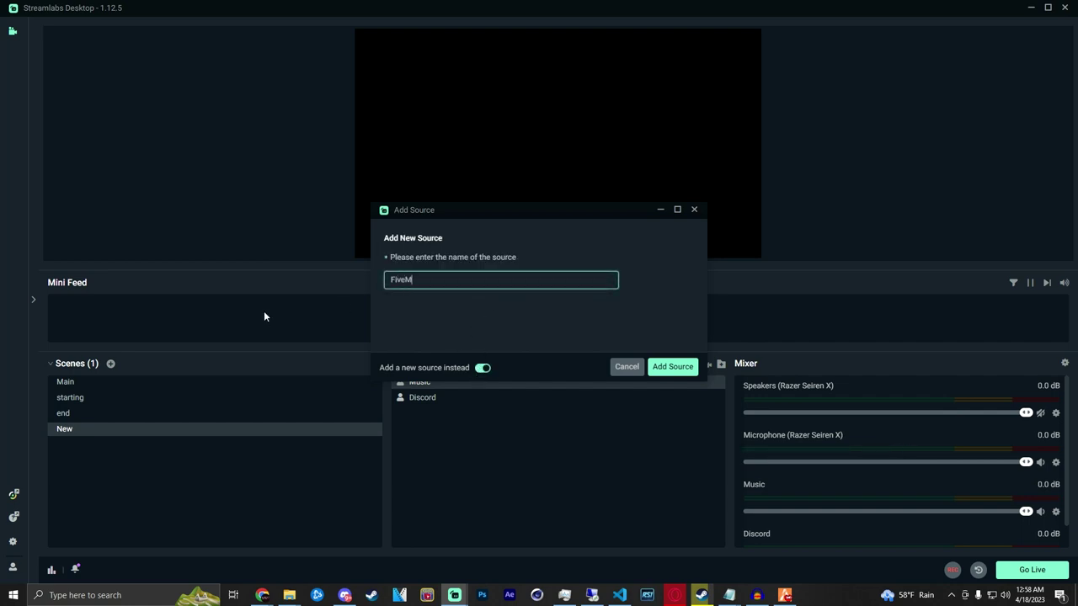
key("Return")
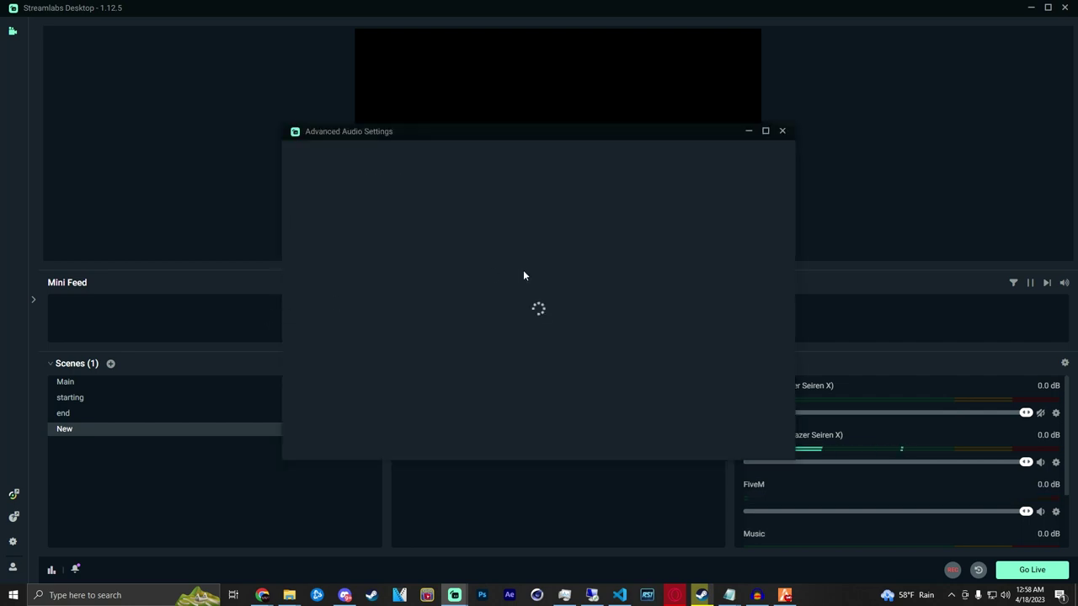
left_click(578, 286)
scroll(537, 379, "down", 5)
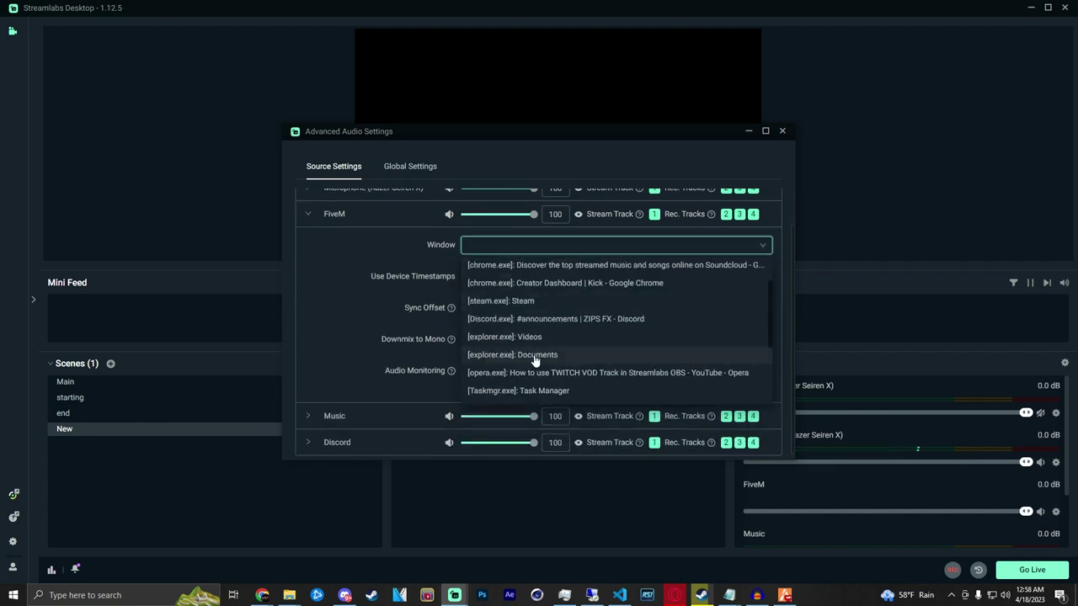
left_click(529, 393)
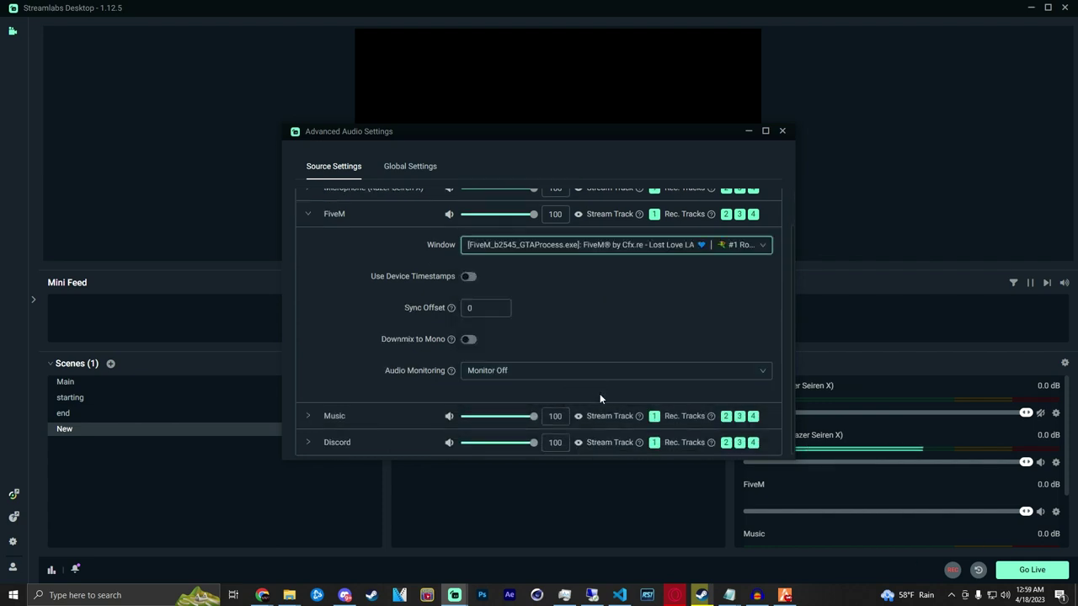
left_click(782, 131)
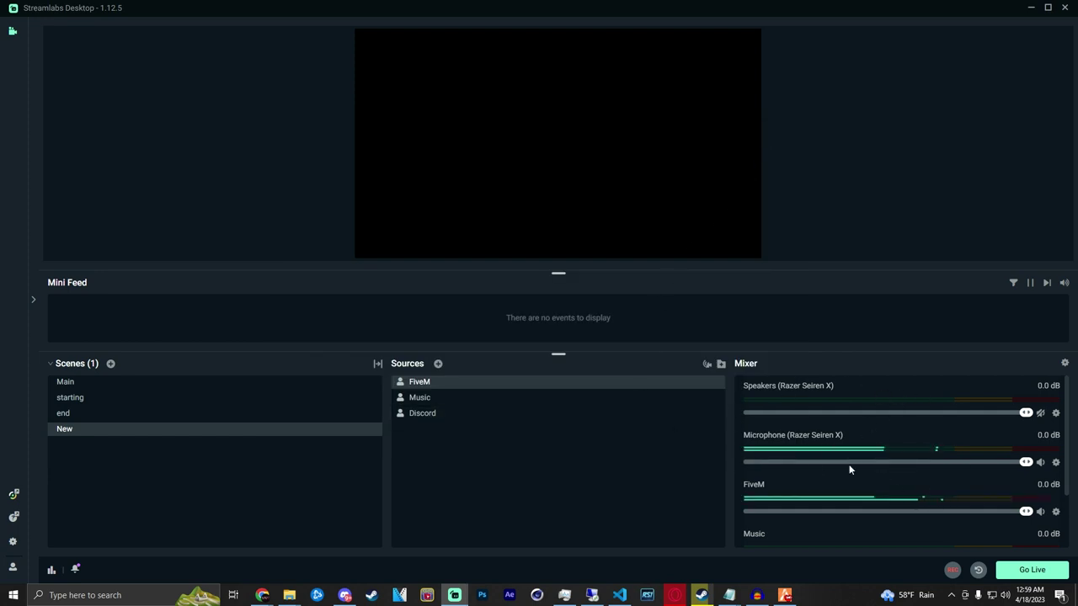
Review the mixer channels, briefly unmuting and re-muting the Speakers (Razer Seiren X) channel.
scroll(859, 408, "down", 1)
scroll(858, 408, "down", 1)
scroll(857, 418, "up", 2)
scroll(851, 417, "down", 3)
scroll(846, 431, "up", 3)
left_click(1041, 412)
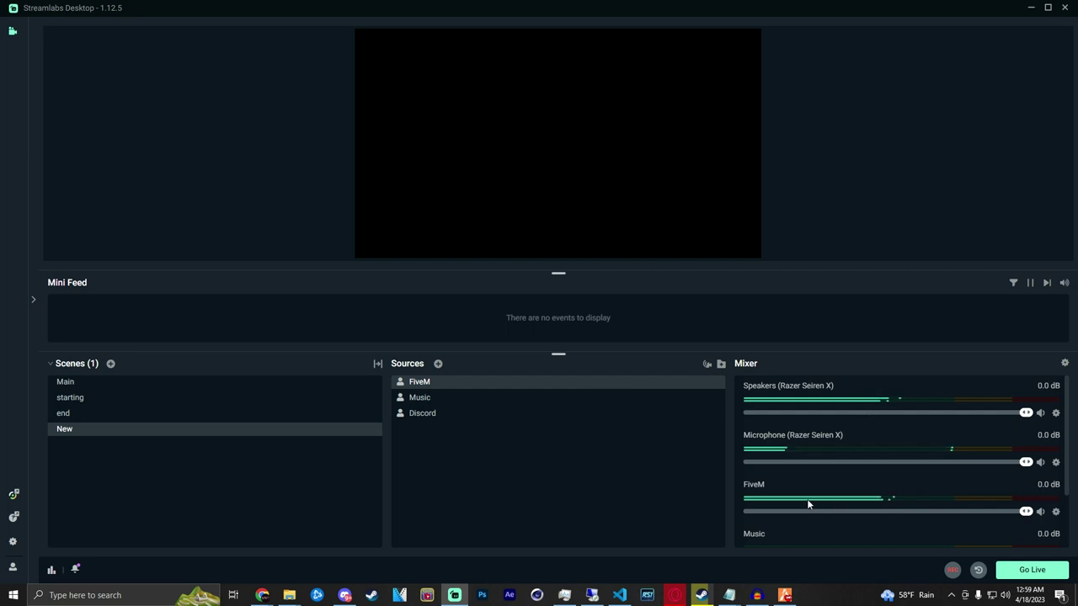
left_click(1041, 413)
scroll(794, 469, "down", 2)
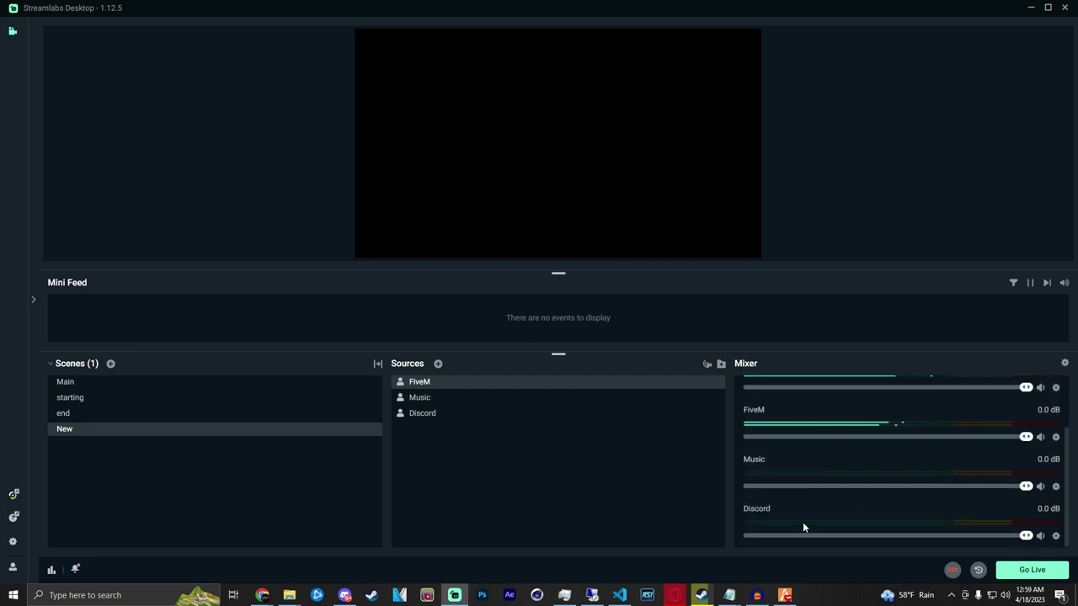
scroll(802, 522, "up", 2)
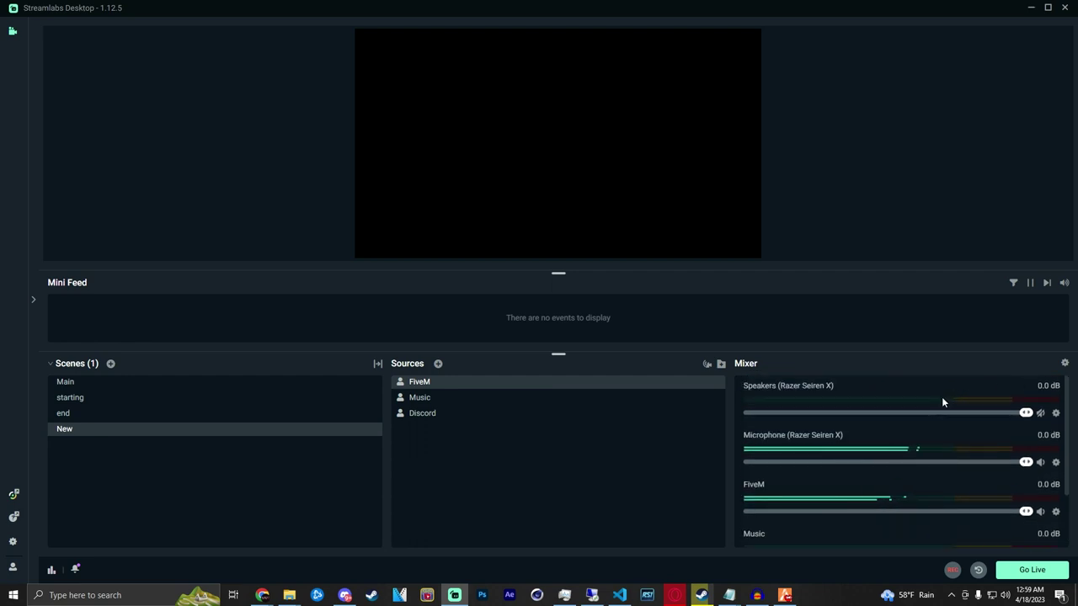
Hide the Speakers (Razer Seiren X) channel from the mixer.
left_click(1056, 413)
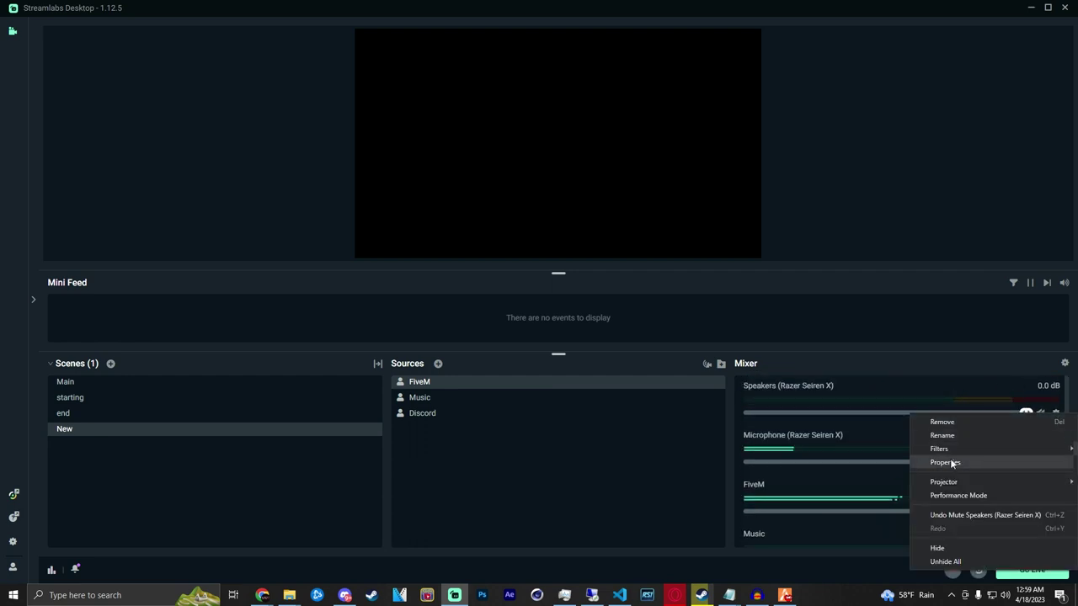
left_click(943, 548)
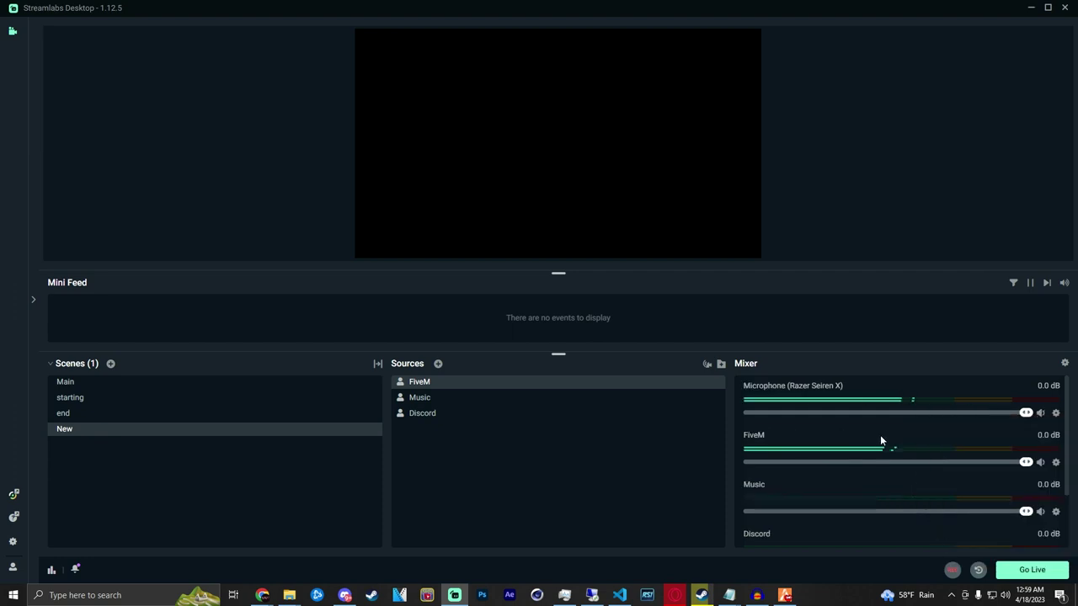
scroll(853, 399, "down", 1)
scroll(800, 497, "up", 1)
scroll(787, 480, "down", 1)
scroll(787, 494, "up", 1)
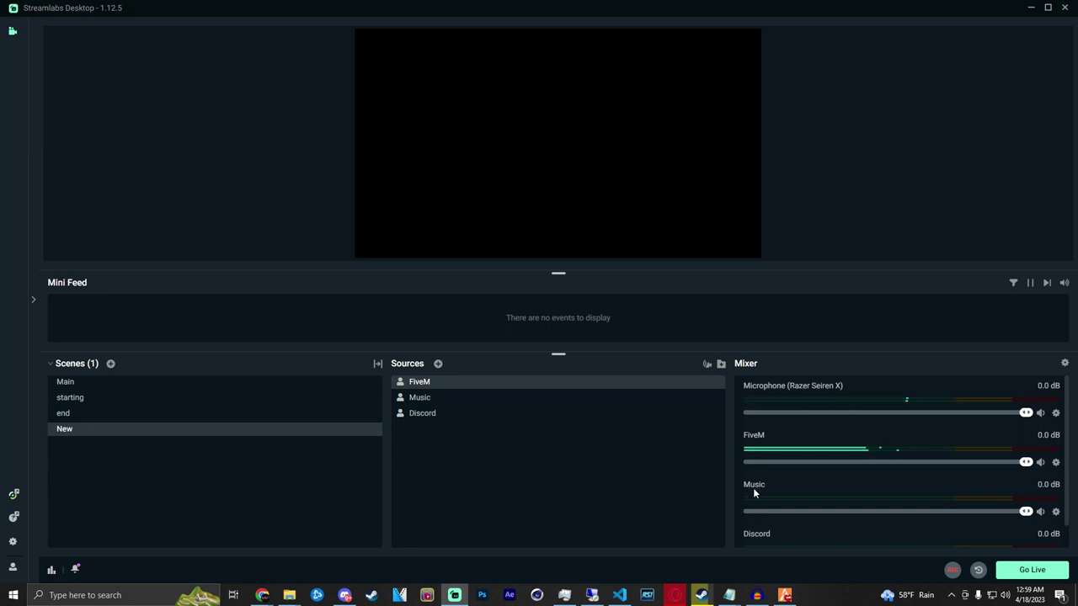
scroll(766, 522, "down", 1)
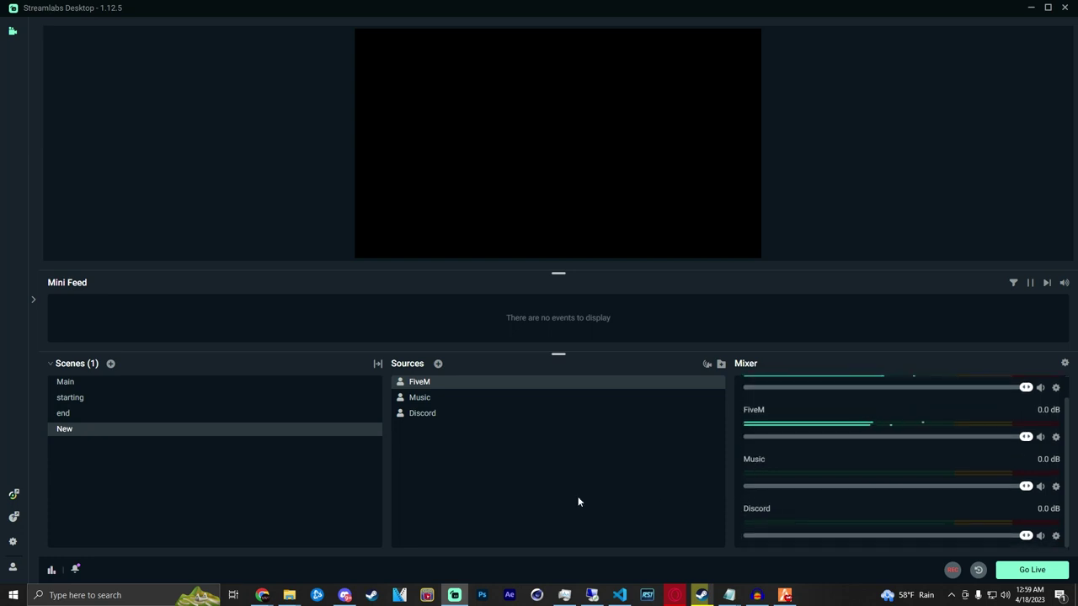
Open Settings to the Output page's recording options.
left_click(13, 541)
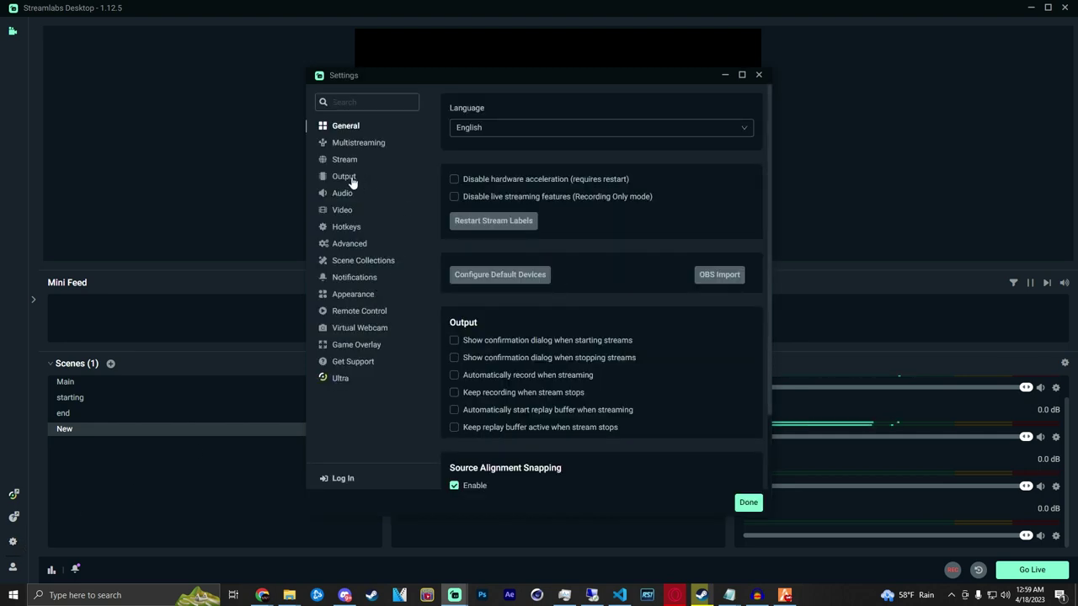
left_click(352, 180)
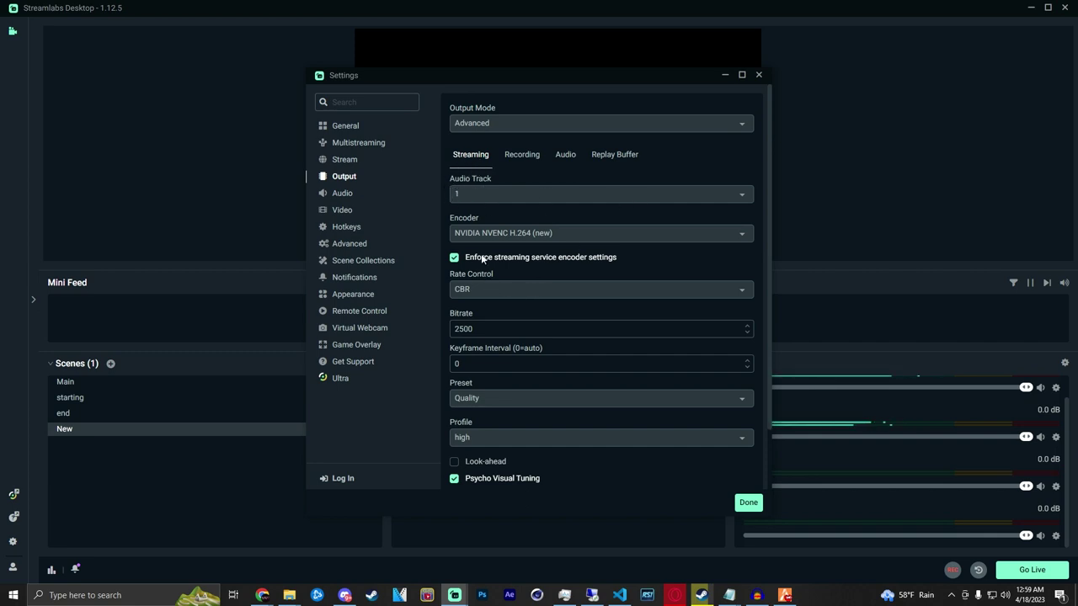
left_click(524, 164)
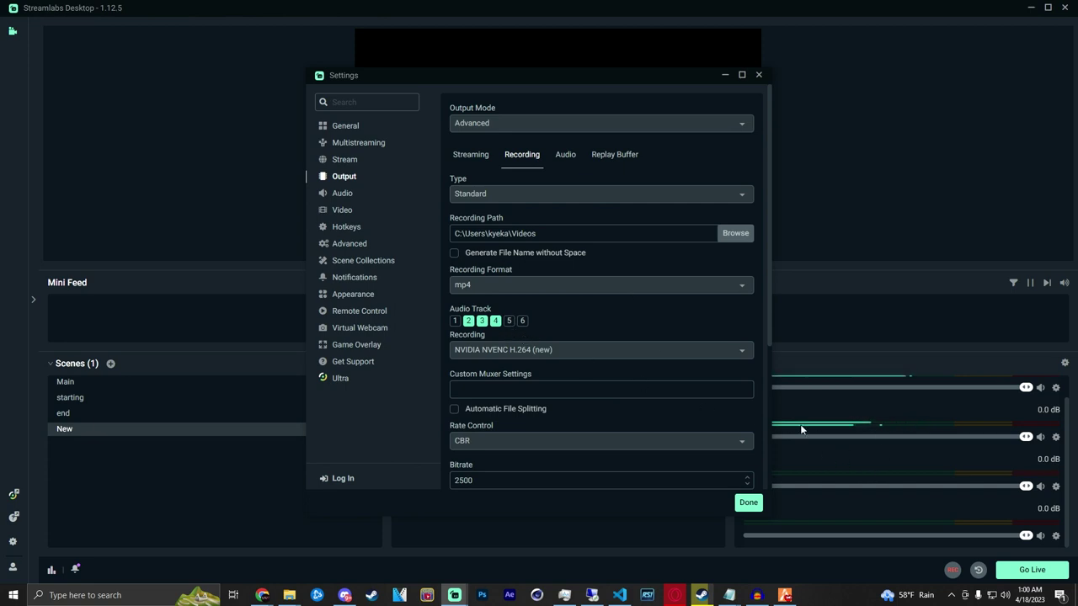
Set recording to use audio tracks 2, 3 and 4 only, then save with Done.
scroll(809, 429, "down", 1)
scroll(900, 496, "up", 1)
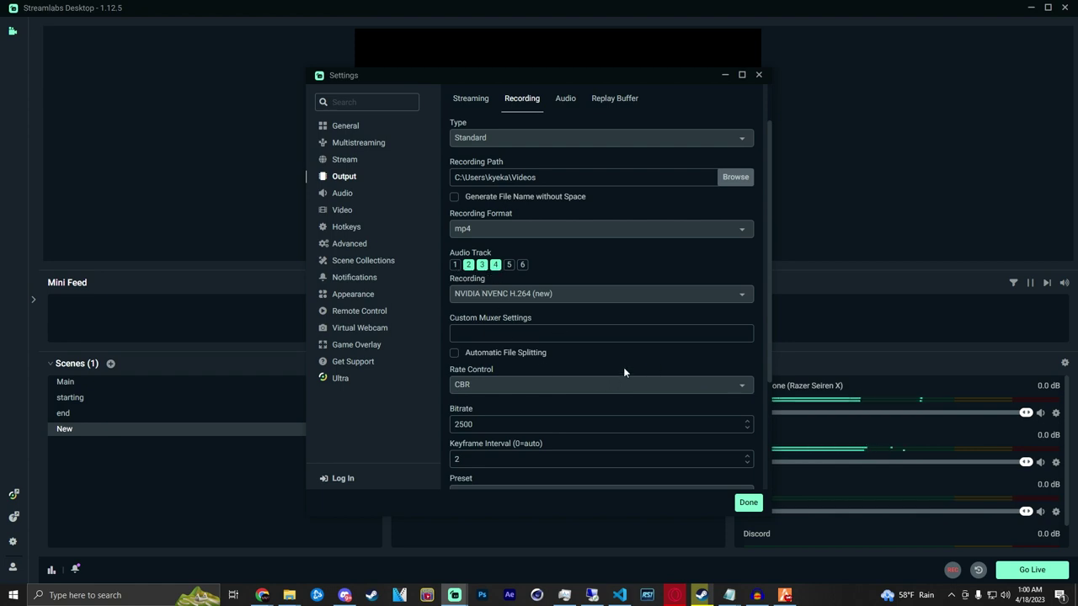
scroll(472, 236, "down", 2)
scroll(461, 215, "up", 3)
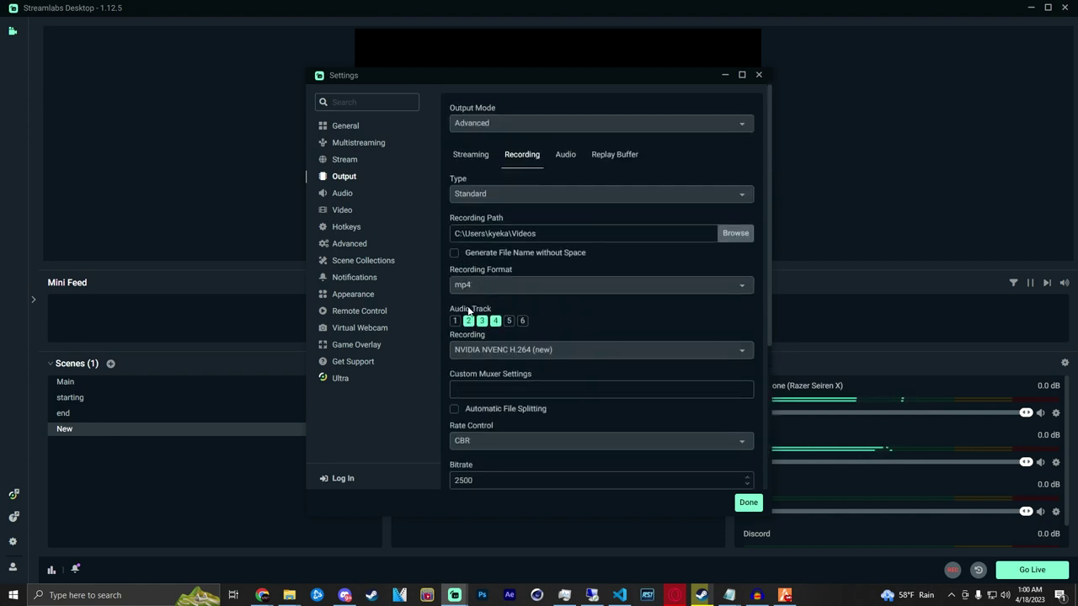
left_click(469, 321)
left_click(482, 321)
left_click(497, 321)
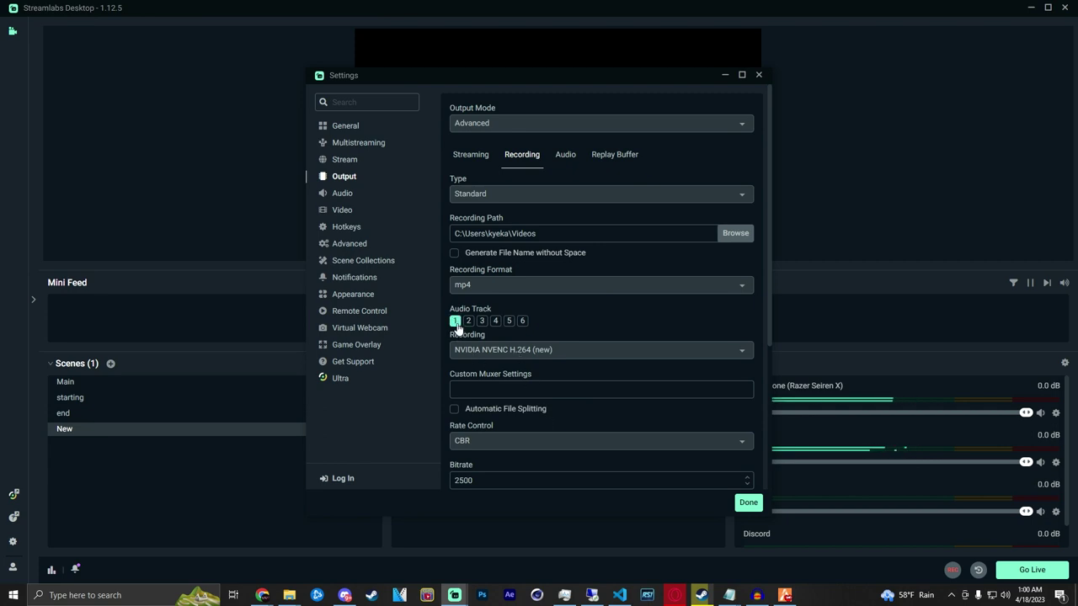
left_click(455, 321)
left_click(468, 321)
left_click(482, 320)
left_click(495, 321)
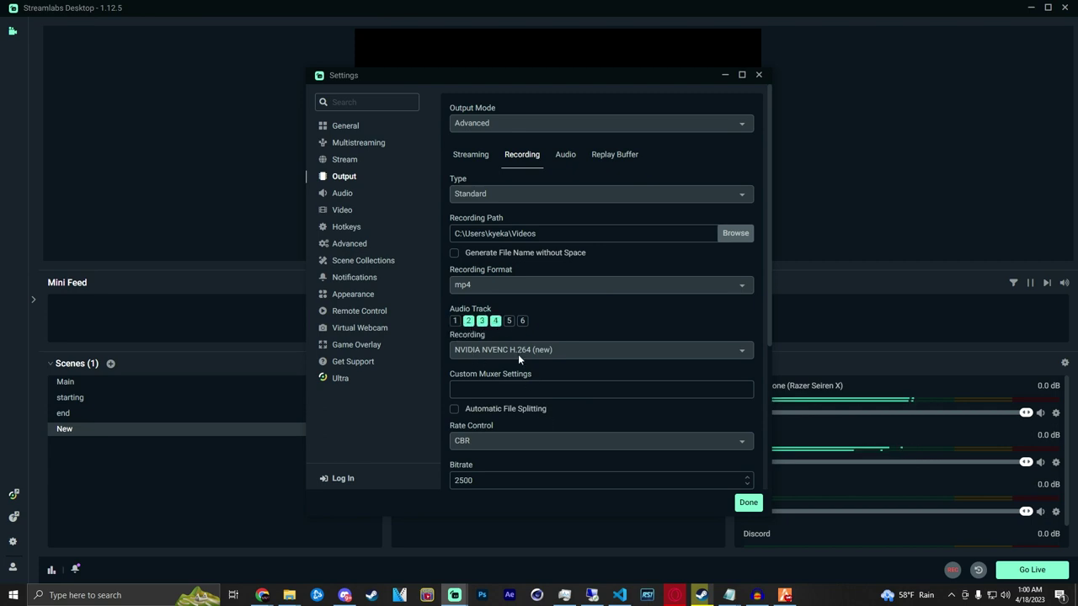
scroll(580, 323, "down", 4)
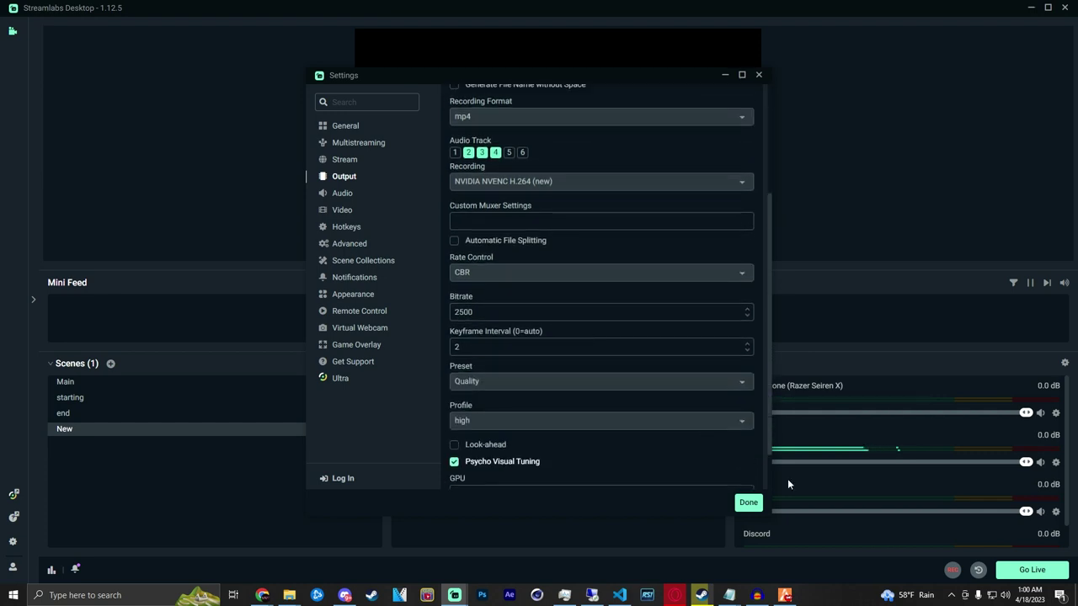
left_click(747, 503)
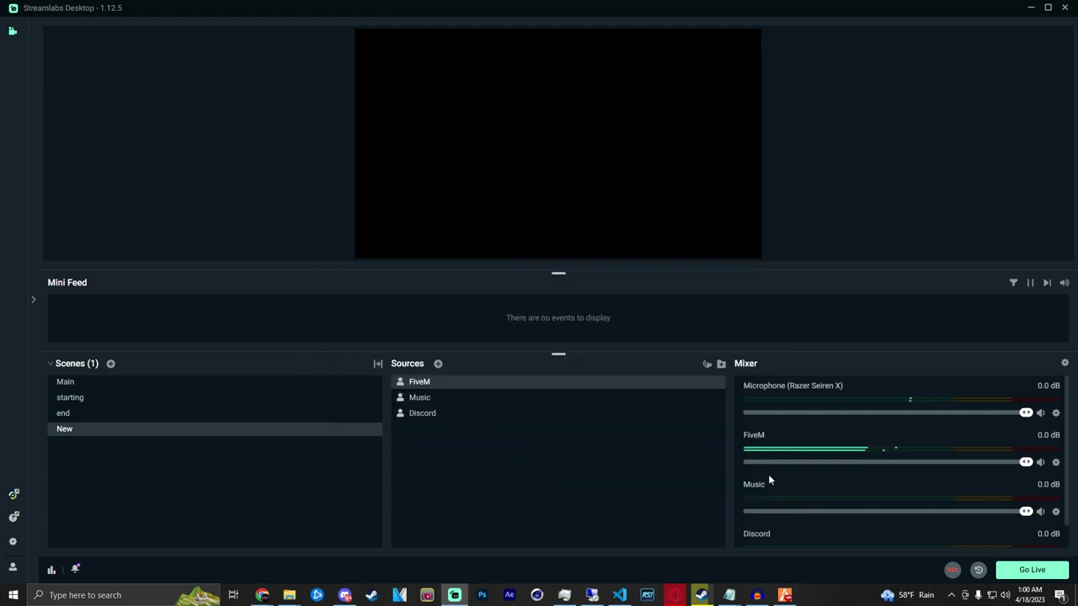
Open Advanced Audio Settings, then play the Cutway track on SoundCloud in Chrome.
left_click(1065, 363)
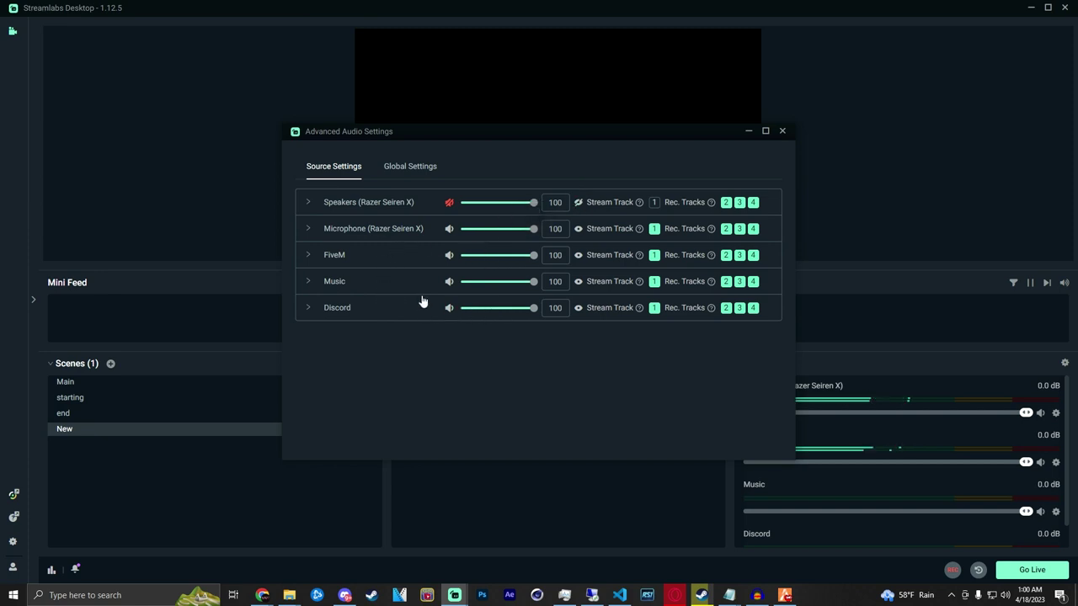
mouse_move(265, 593)
left_click(313, 539)
left_click(221, 570)
mouse_move(453, 596)
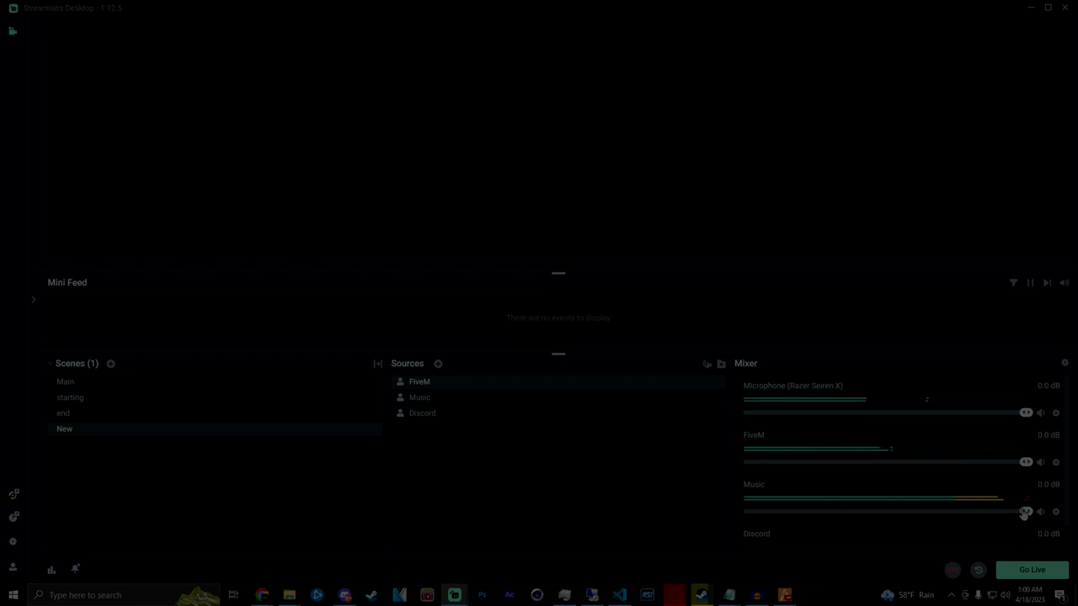
Turn the Music channel volume down to -28.0 dB.
left_click_drag(1027, 512, 840, 511)
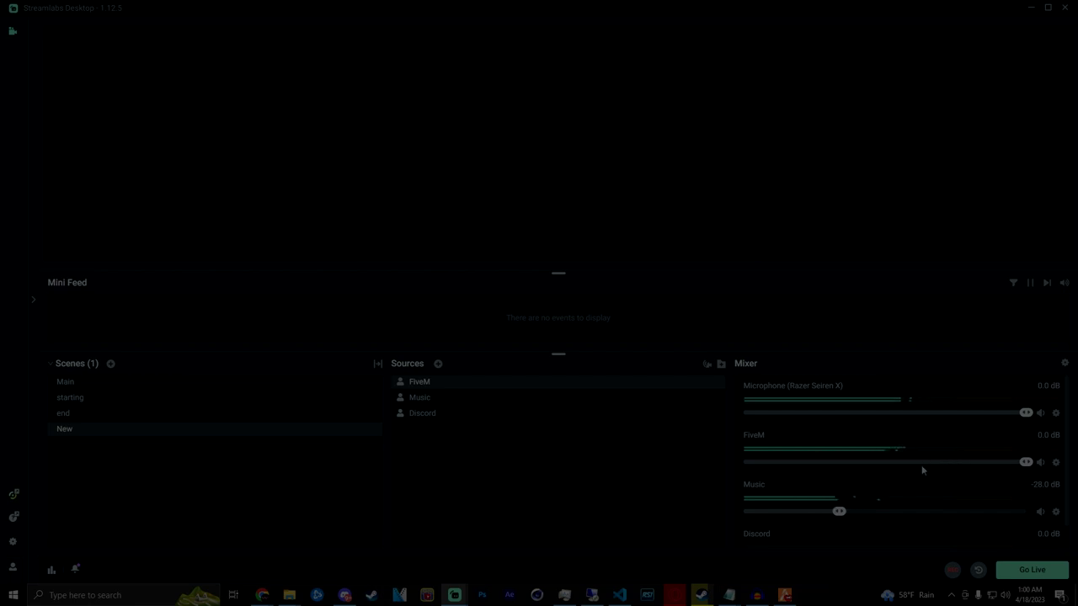
left_click(1065, 365)
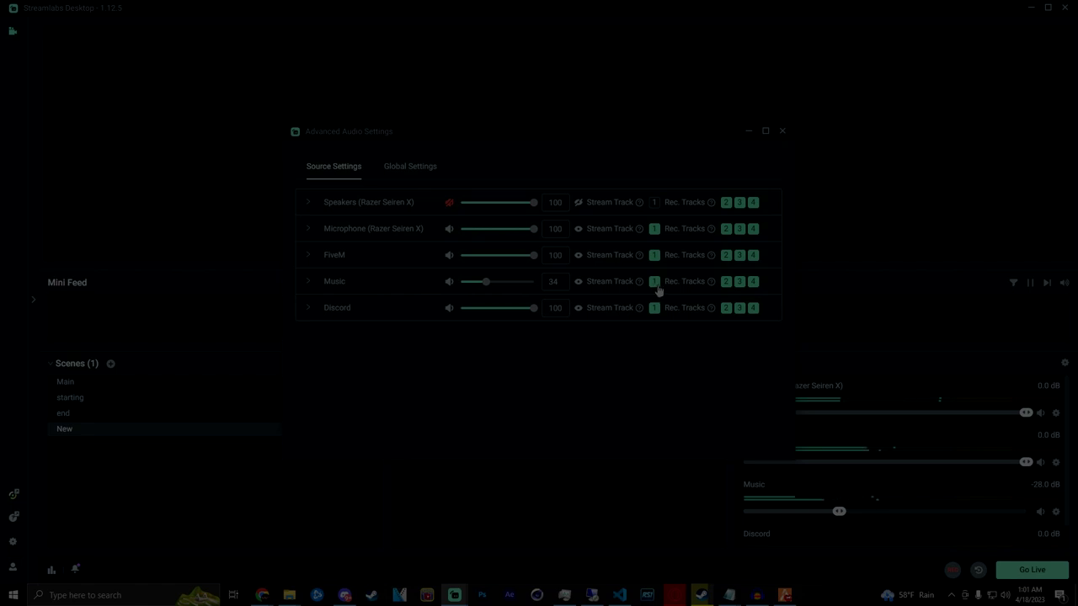
Uncheck Rec. Tracks 2, 3 and 4 for Music, keeping stream track 1, and close the window.
left_click(726, 283)
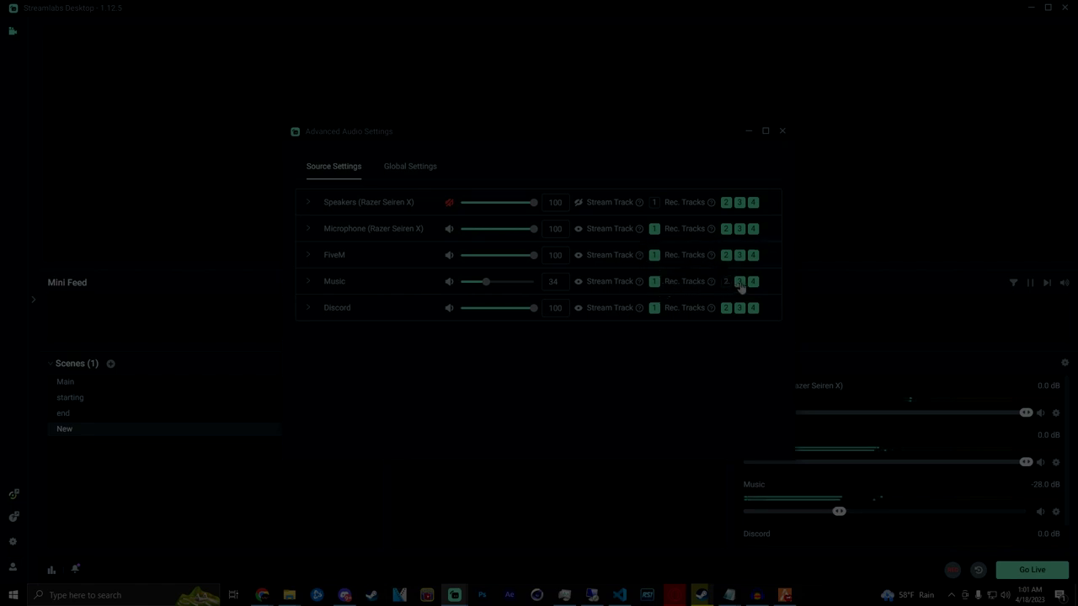
left_click(740, 283)
left_click(753, 283)
left_click(783, 133)
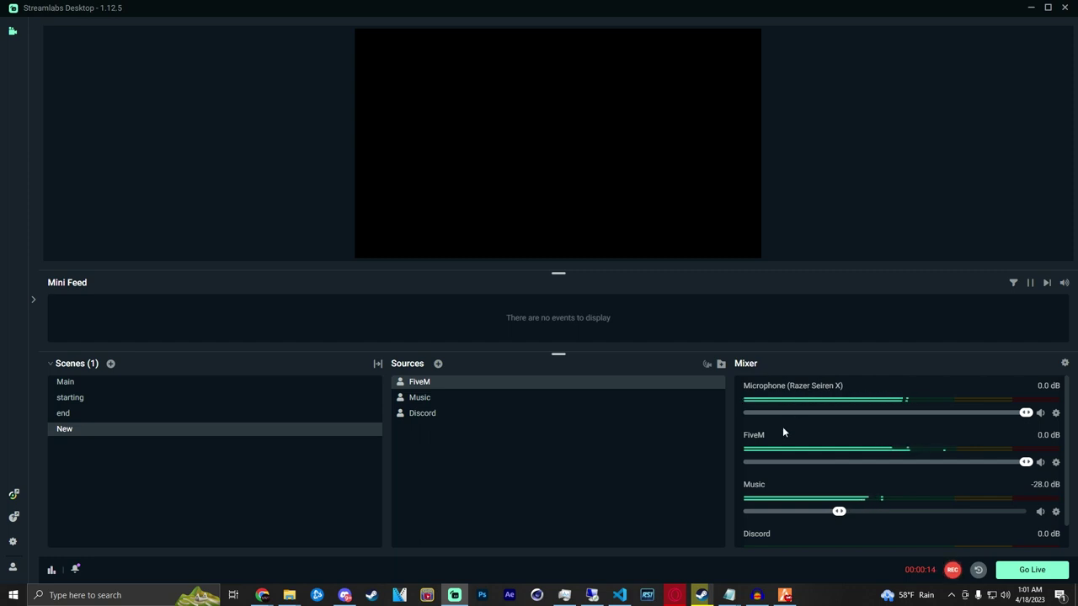
left_click(952, 570)
mouse_move(300, 600)
left_click(329, 541)
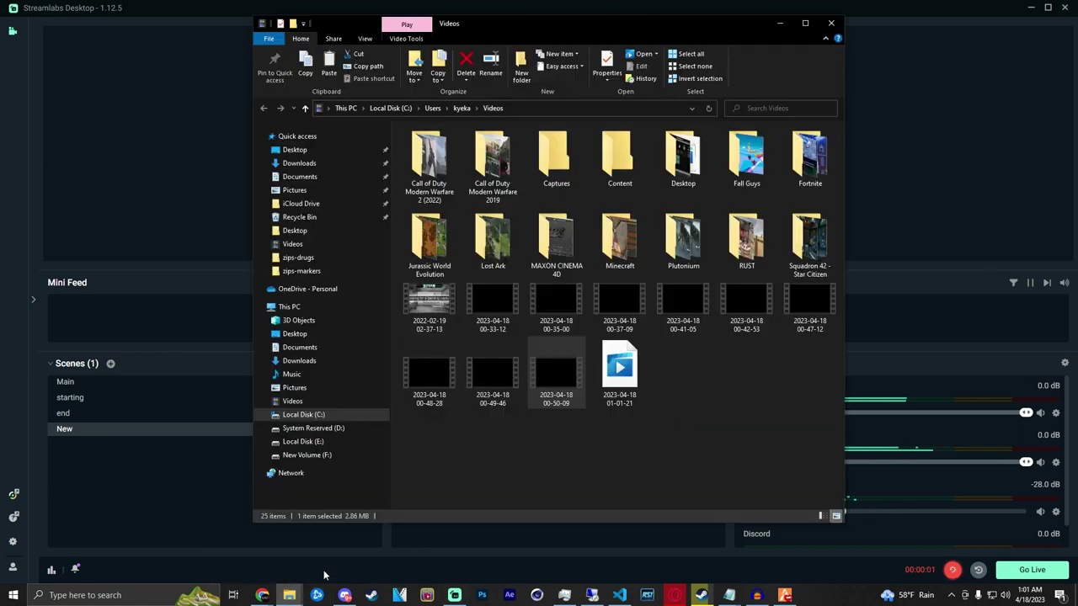
left_click(622, 396)
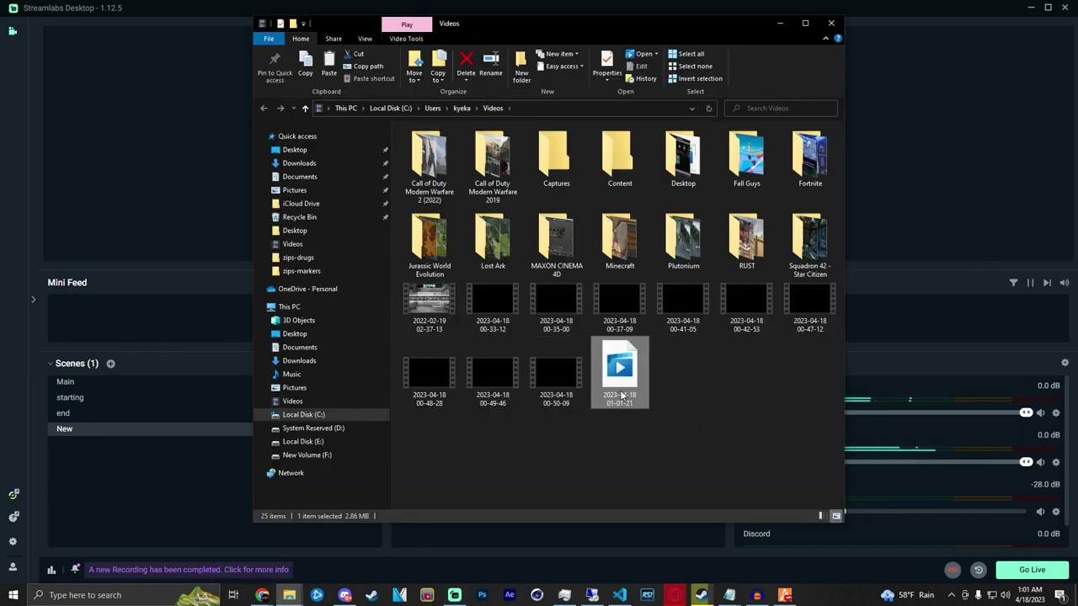
left_click(263, 596)
Pause the SoundCloud track at 3:38, review the recording in the Videos folder, and minimize Explorer.
left_click(306, 556)
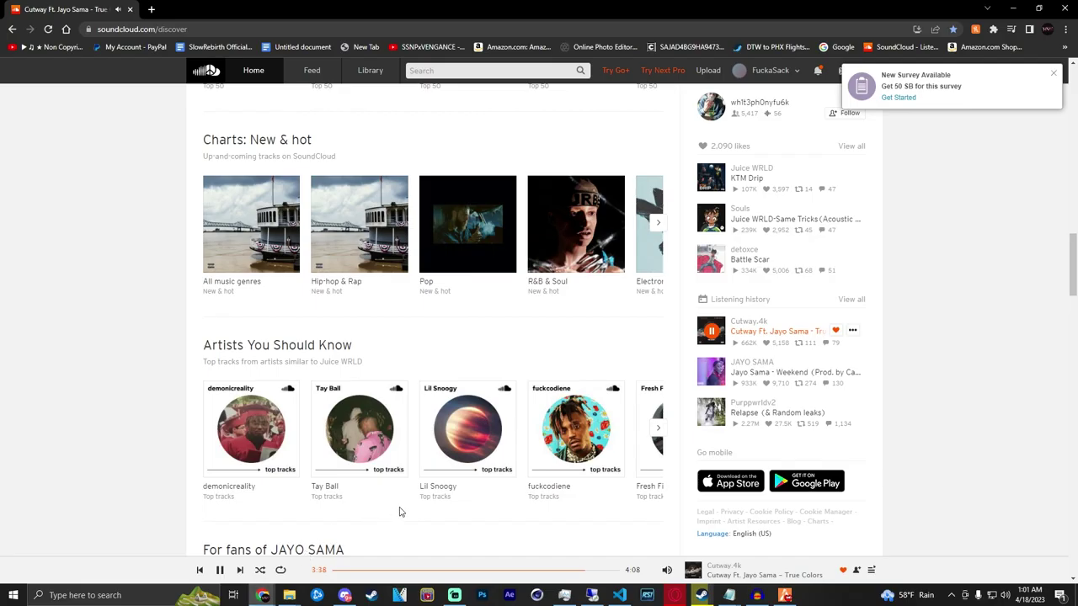
mouse_move(301, 600)
left_click(356, 564)
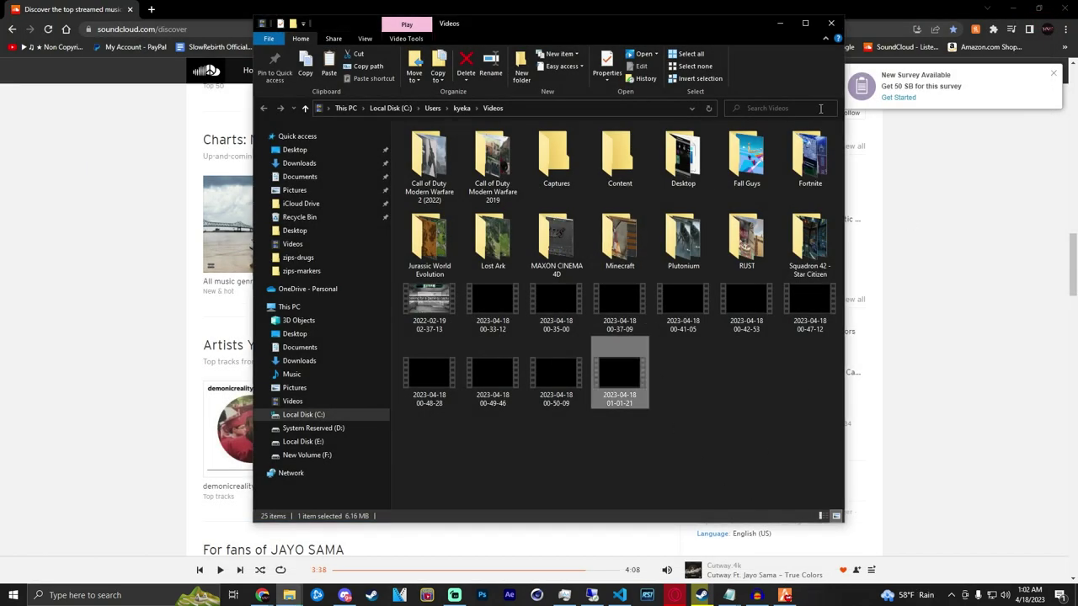
left_click(780, 24)
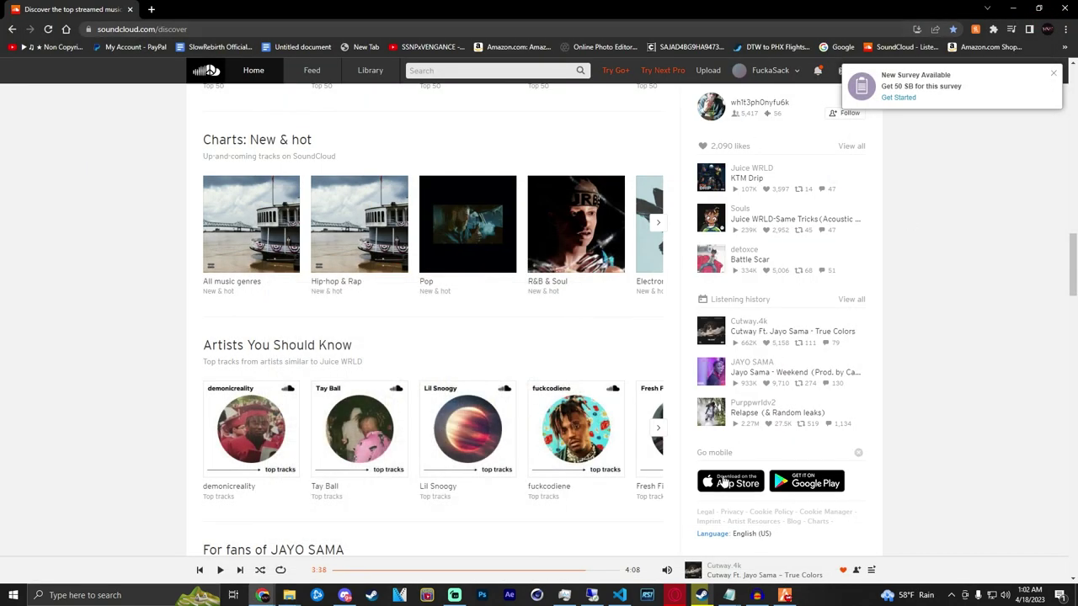
Back in Streamlabs, look at the Application Audio Capture source type, then close the picker without adding it.
scroll(717, 531, "down", 2)
scroll(718, 531, "down", 1)
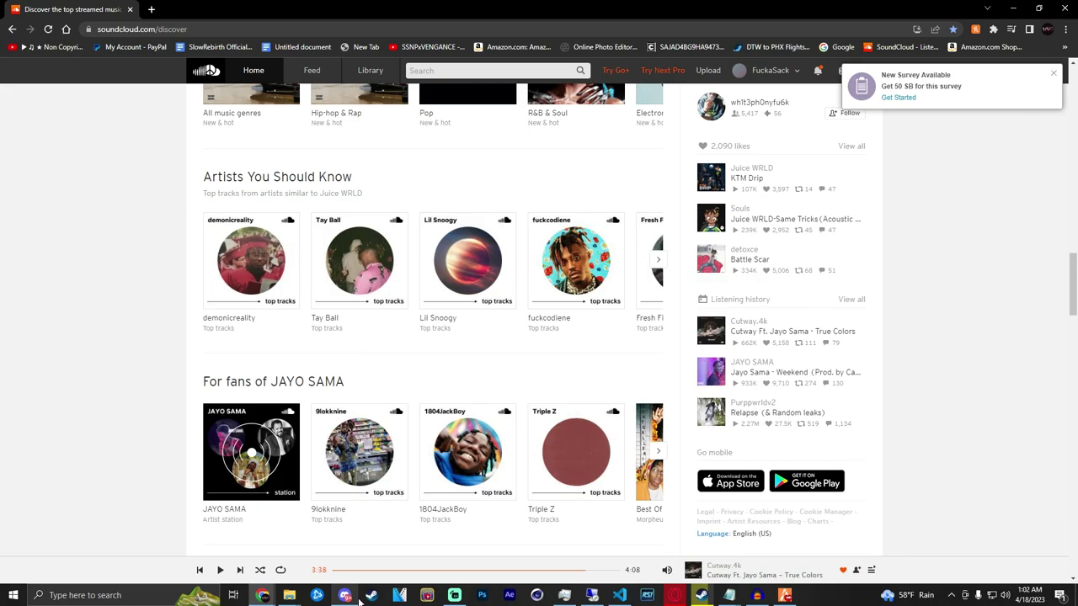
left_click(453, 596)
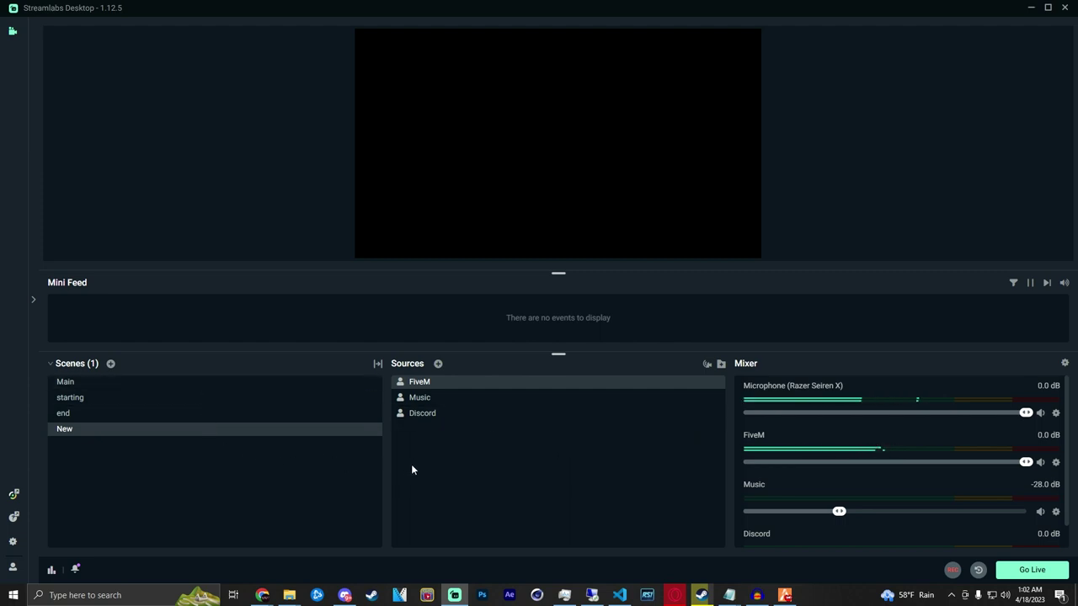
left_click(439, 364)
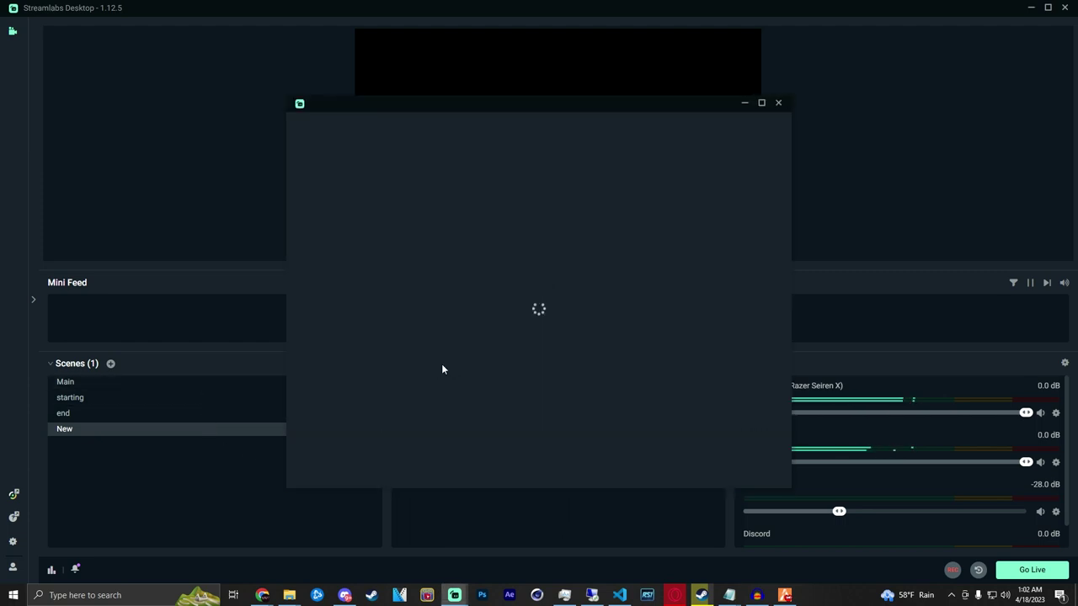
left_click(578, 393)
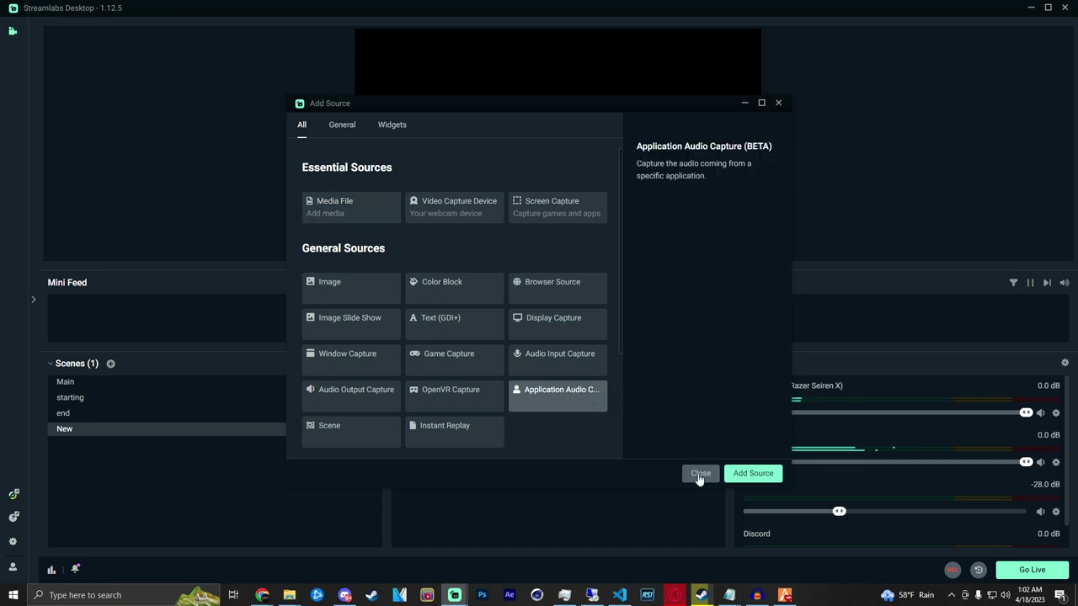
left_click(700, 475)
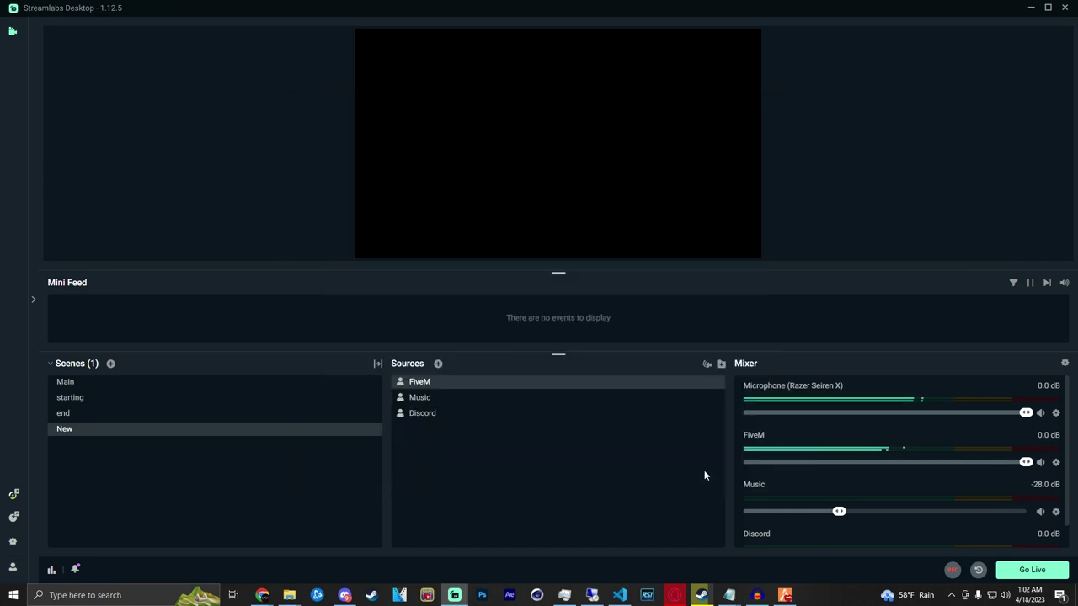
Switch from the Main scene to the end scene to preview its 'Stream ending' Media File (1) source.
left_click(320, 388)
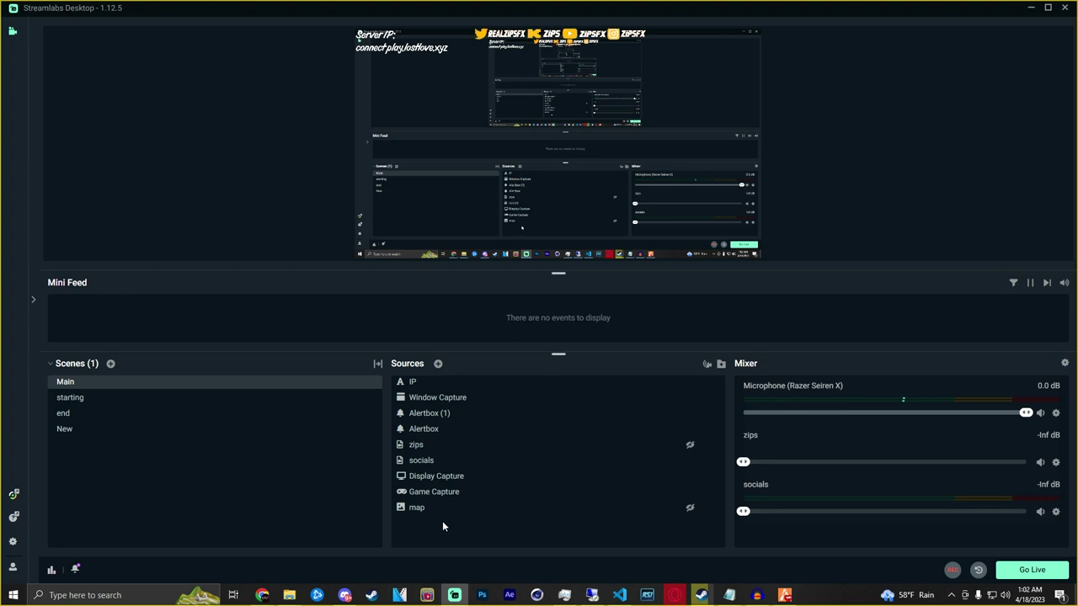
left_click(181, 416)
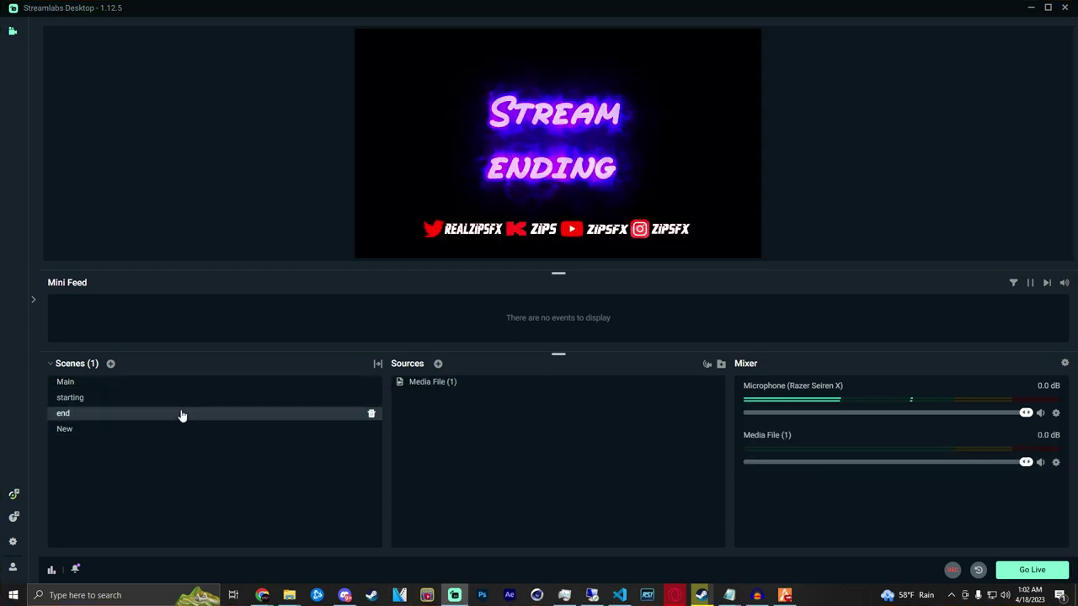